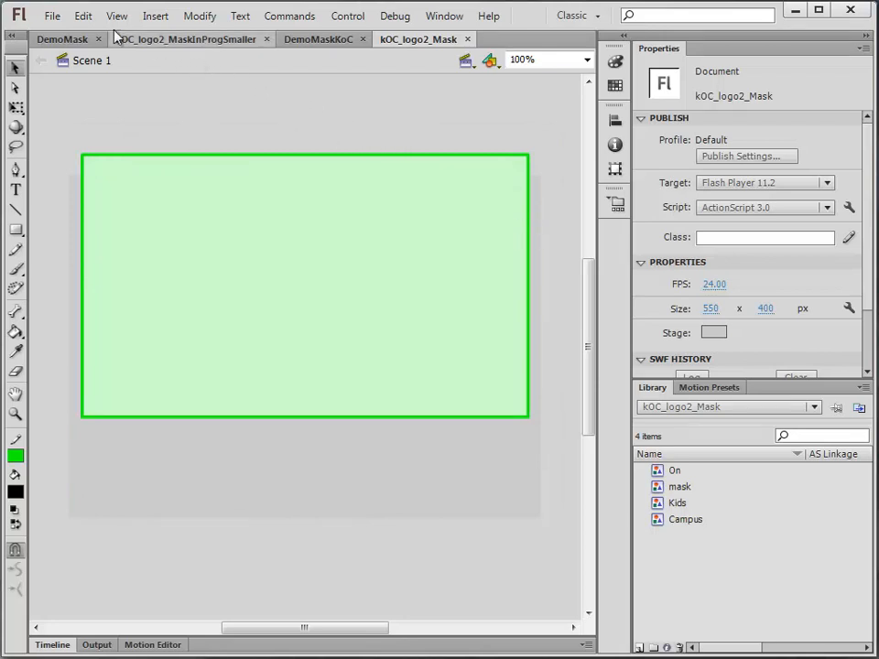
Step: Start a new ActionScript 3.0 document and set its height to 200 px
click(54, 18)
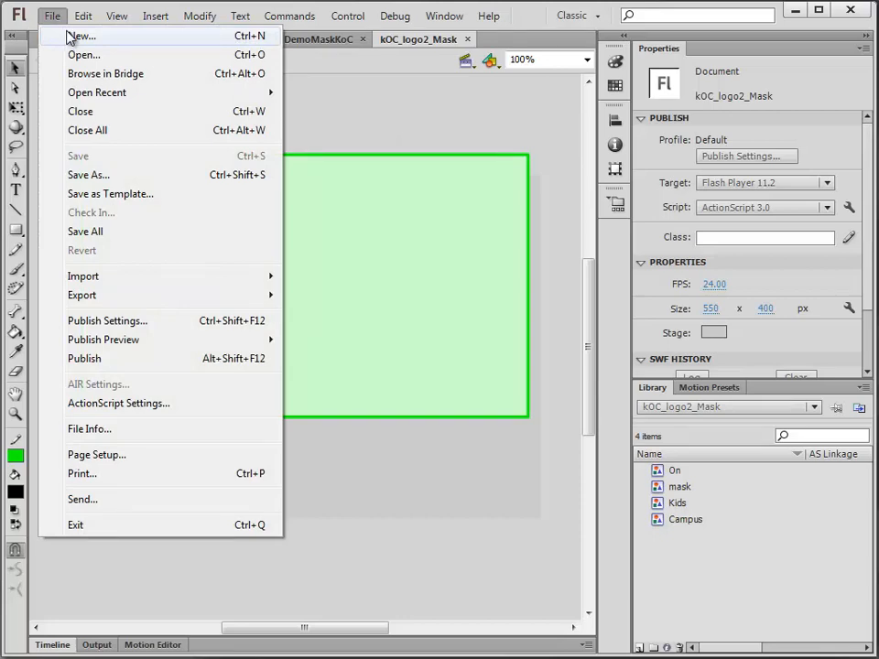
click(126, 44)
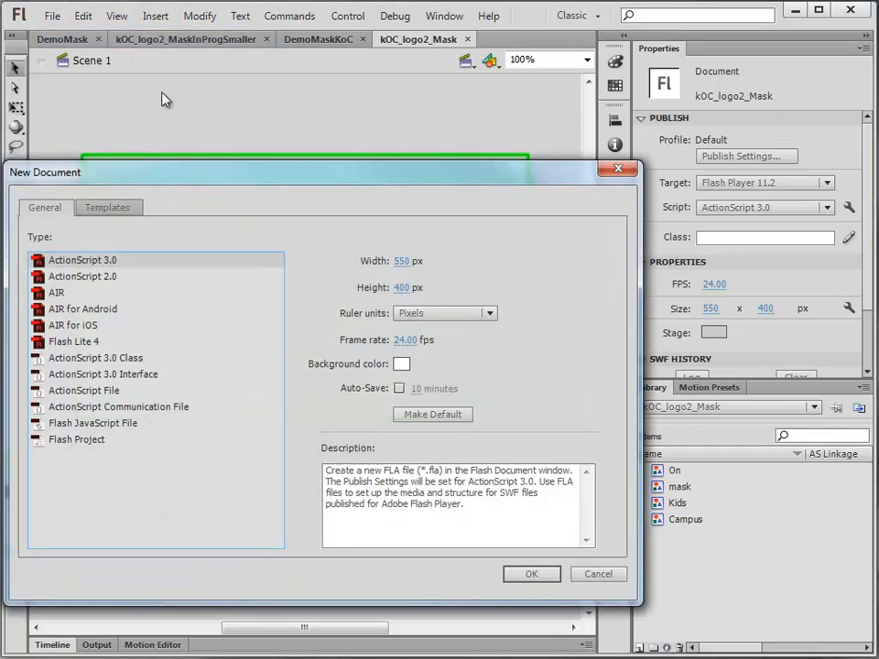
drag(263, 174, 285, 126)
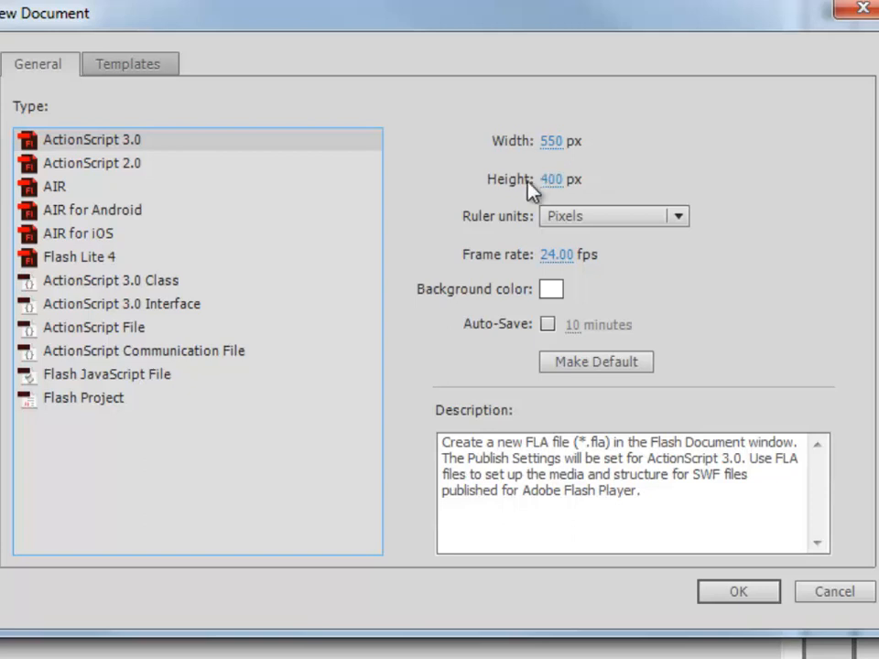
click(552, 178)
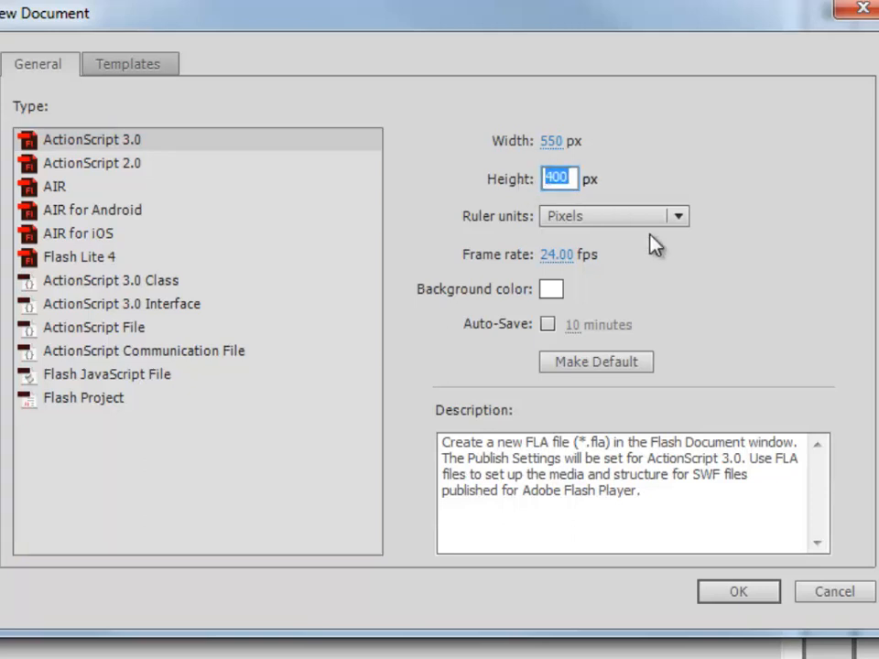
text(200)
Step: Set the new document's background to a custom pale cream colour with red 250, green 233 and blue 192
click(553, 288)
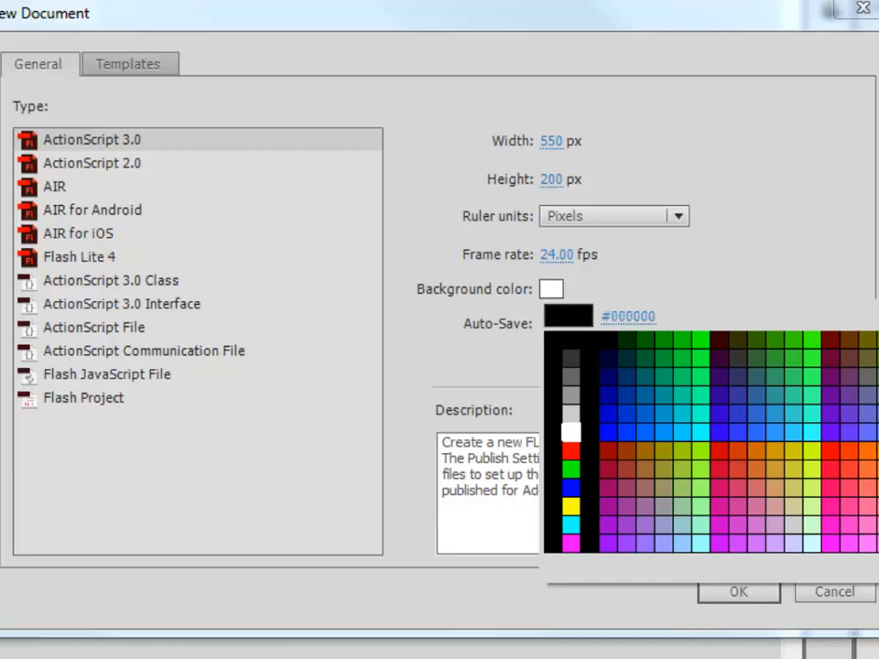
click(876, 316)
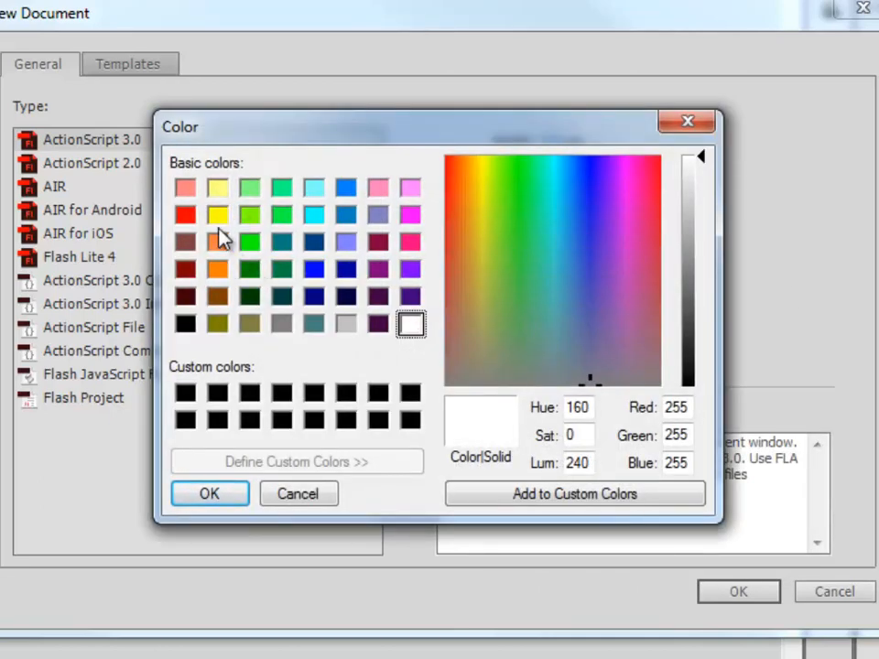
click(217, 188)
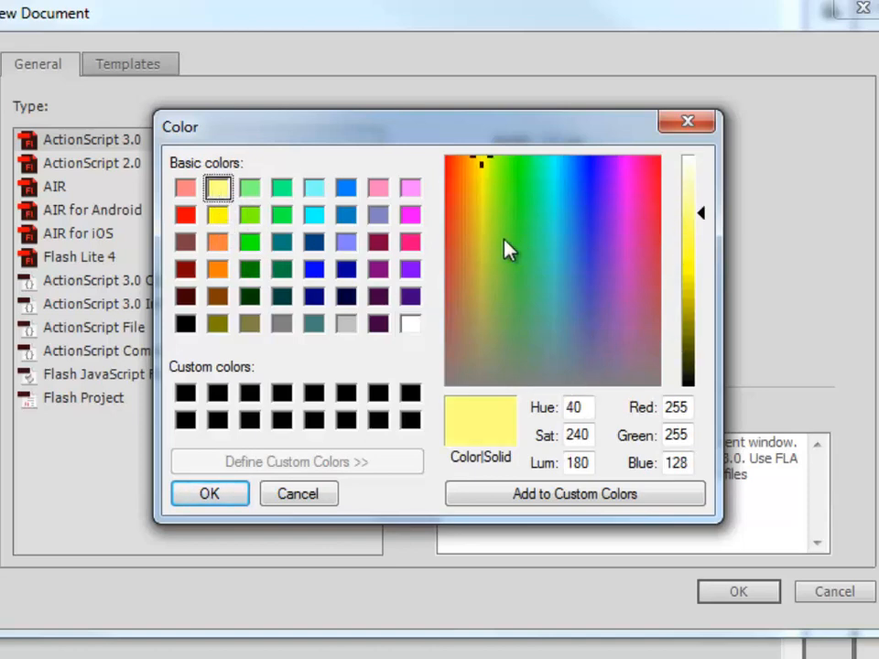
click(470, 188)
click(694, 189)
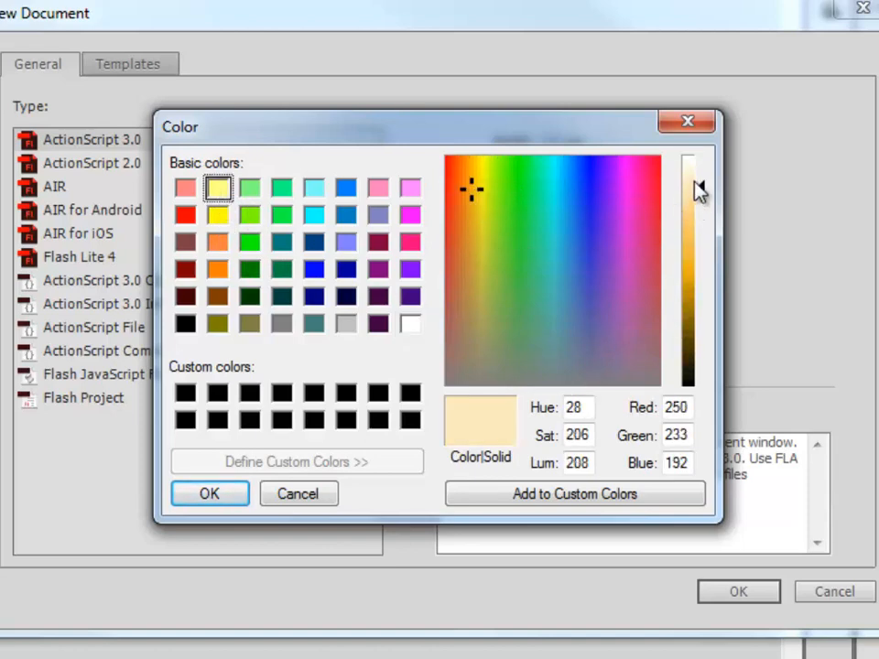
click(210, 494)
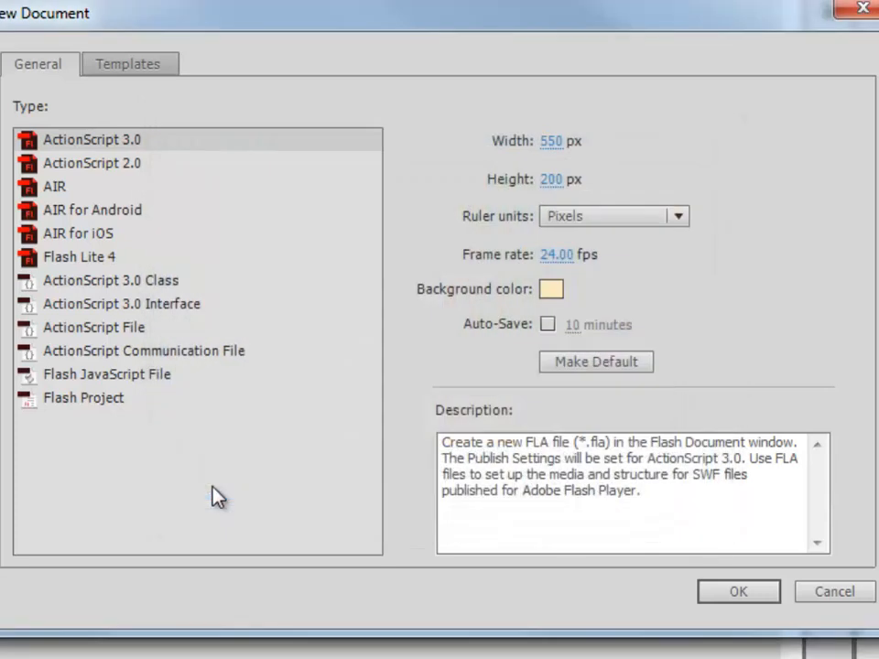
Step: Enable auto-save every 10 minutes for the new document and create it
click(548, 325)
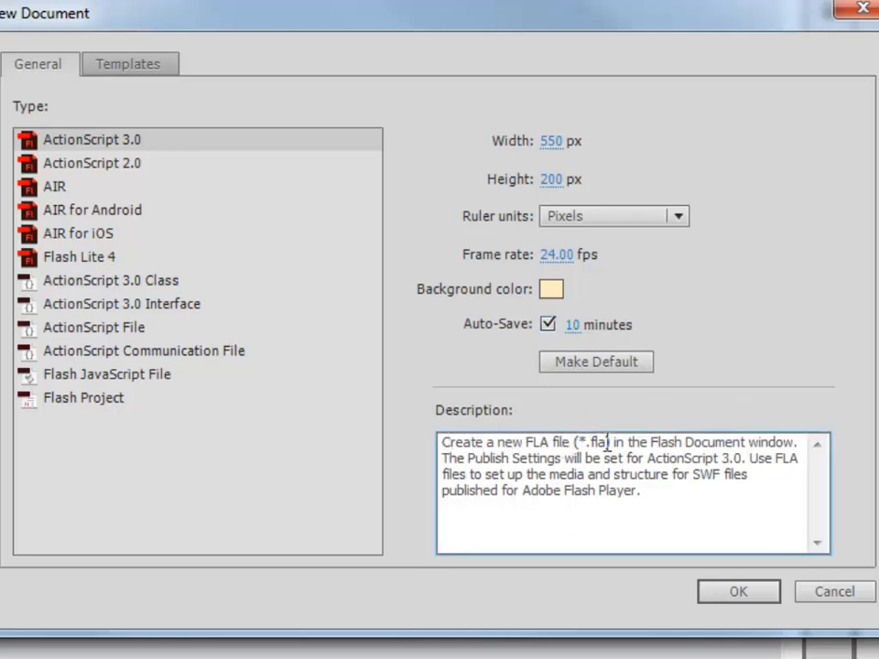
drag(609, 445, 579, 455)
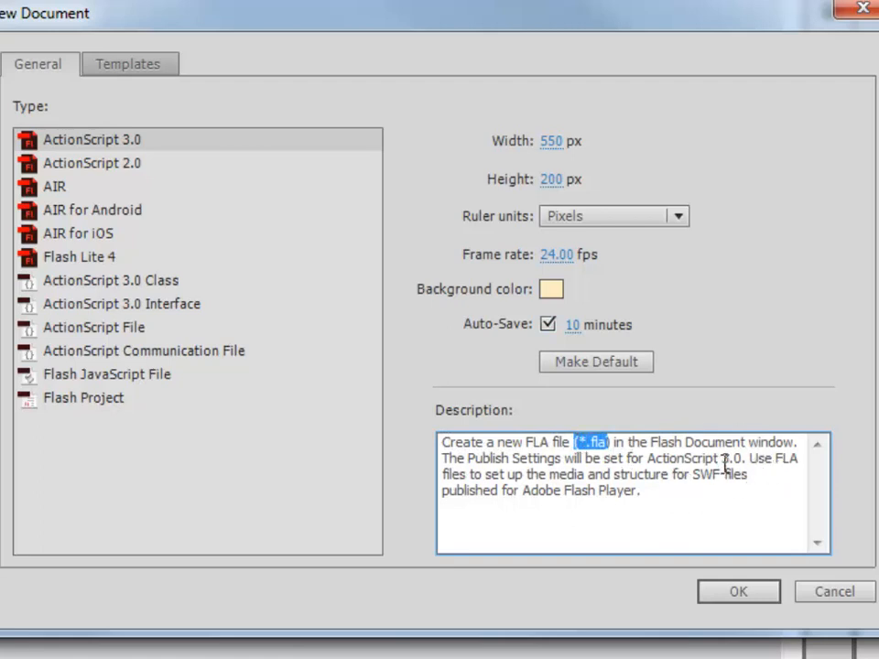
drag(647, 459, 743, 459)
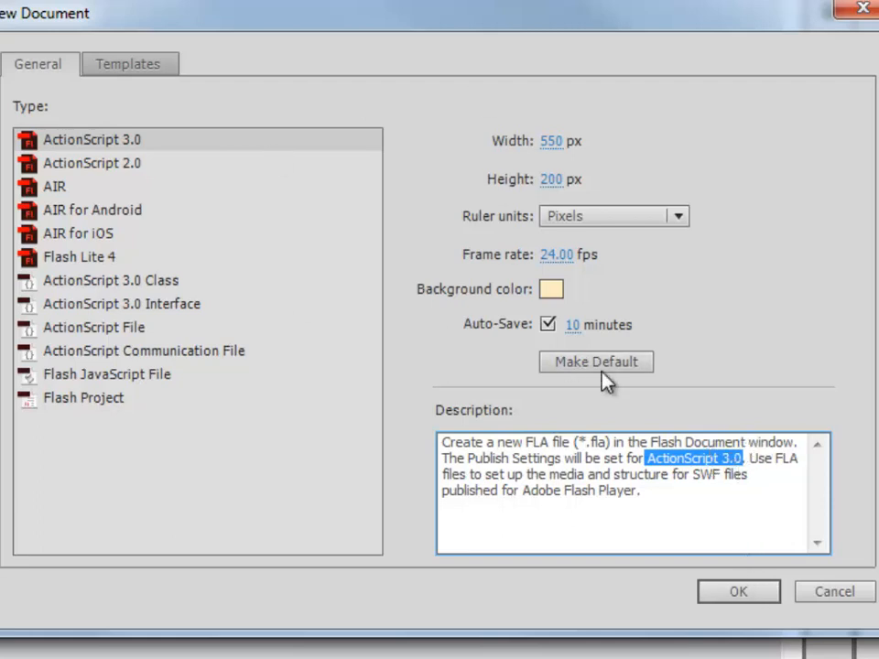
click(733, 593)
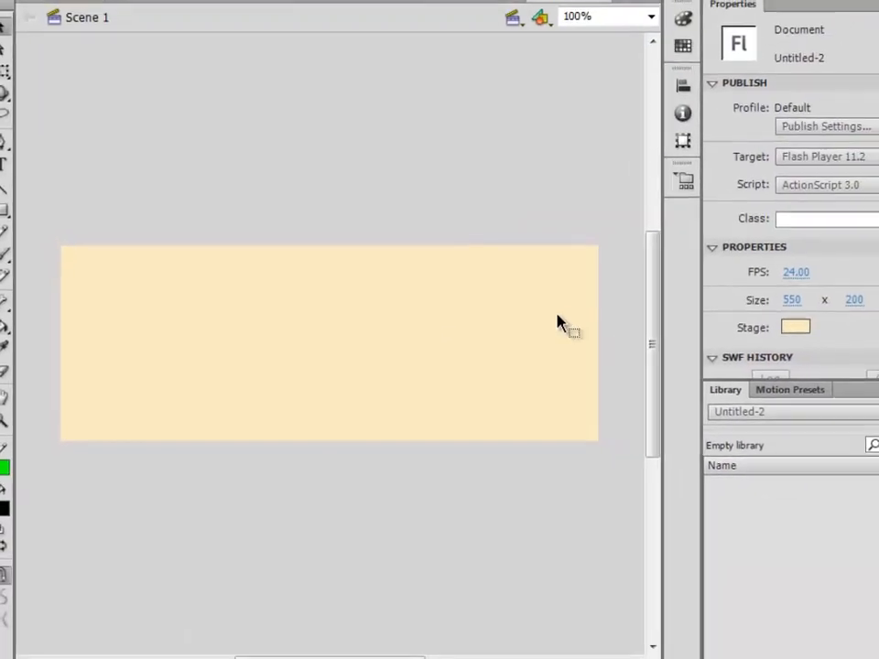
drag(648, 339, 644, 389)
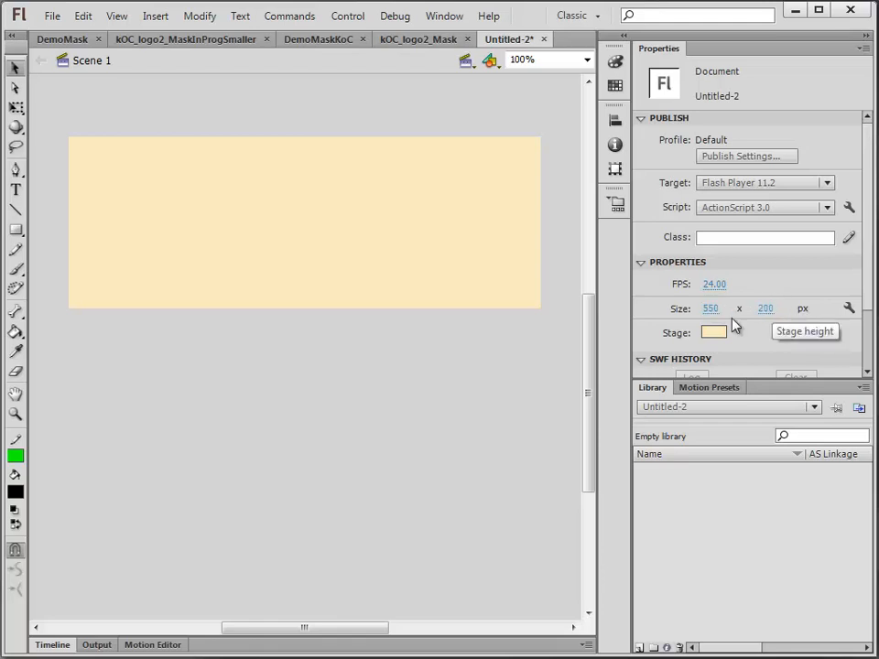
Step: Add a second layer and a layer folder to the timeline
click(52, 645)
click(42, 646)
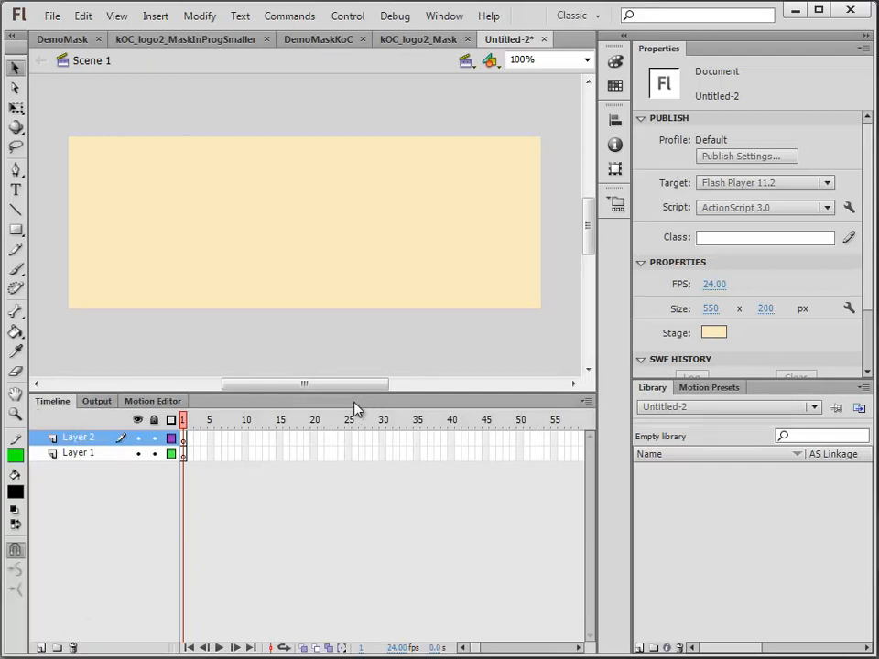
double_click(53, 409)
click(55, 642)
click(57, 647)
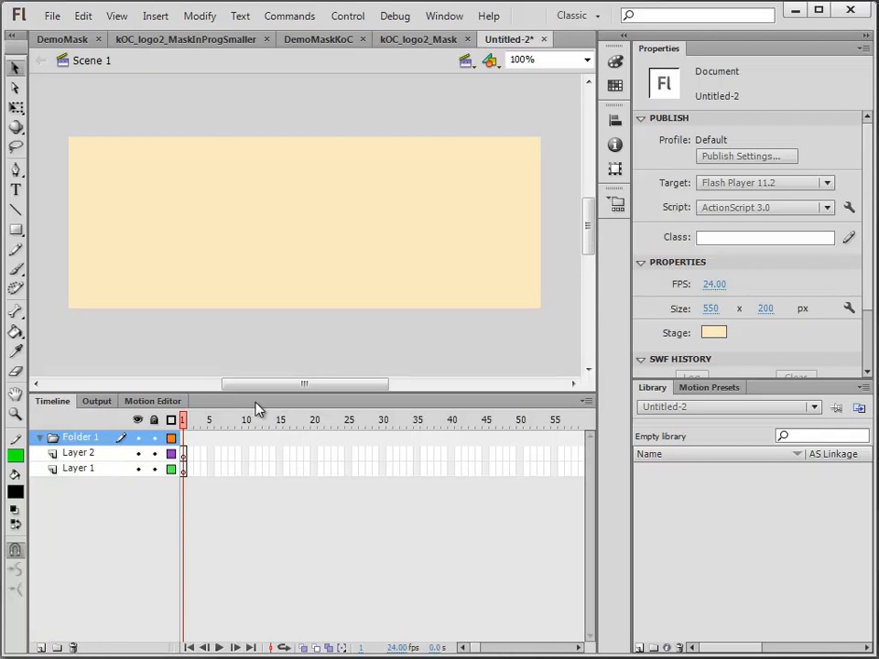
double_click(653, 390)
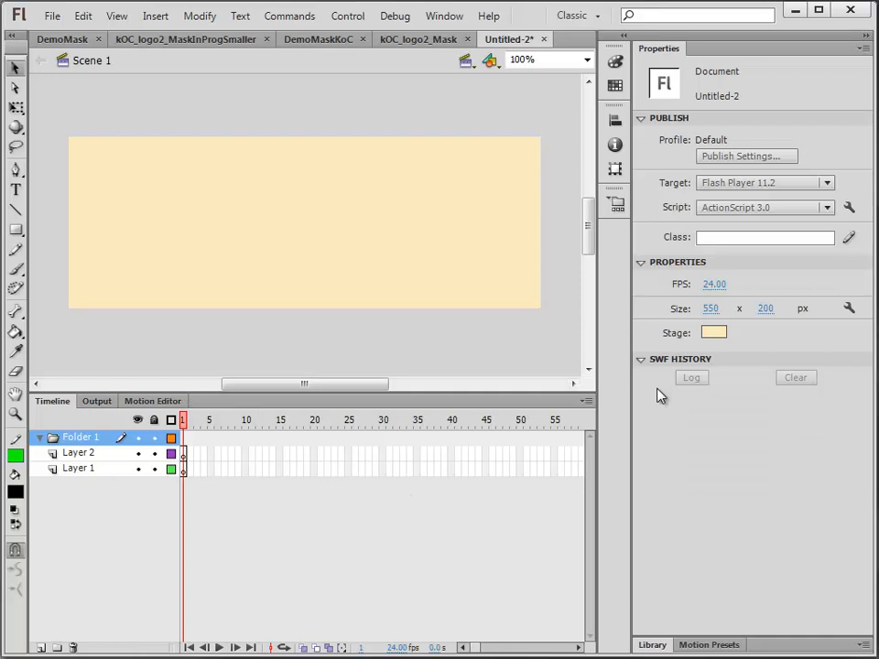
click(652, 645)
click(652, 647)
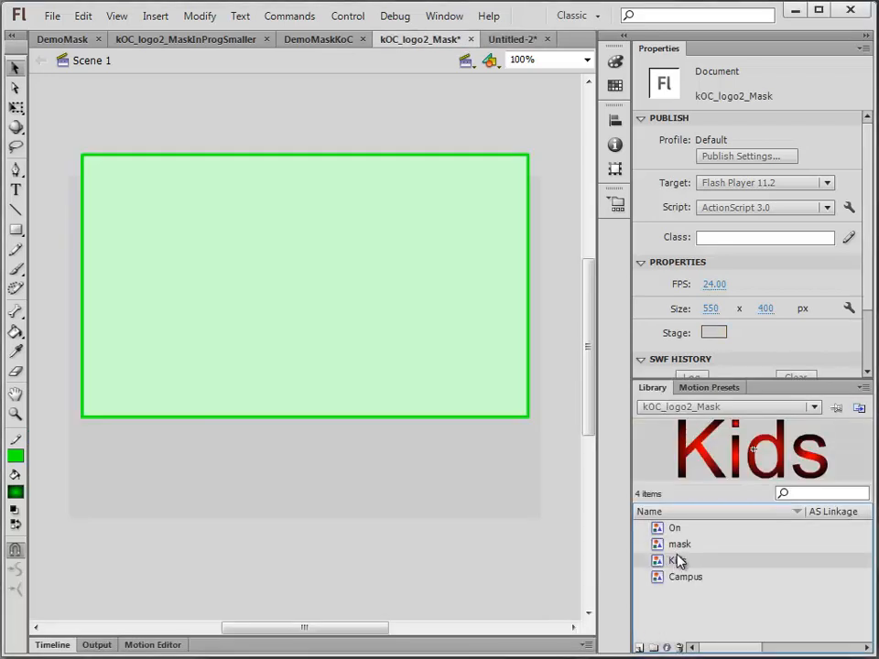
Step: Preview the On, Kids and Campus symbols in the kOC_logo2_Mask library
click(673, 529)
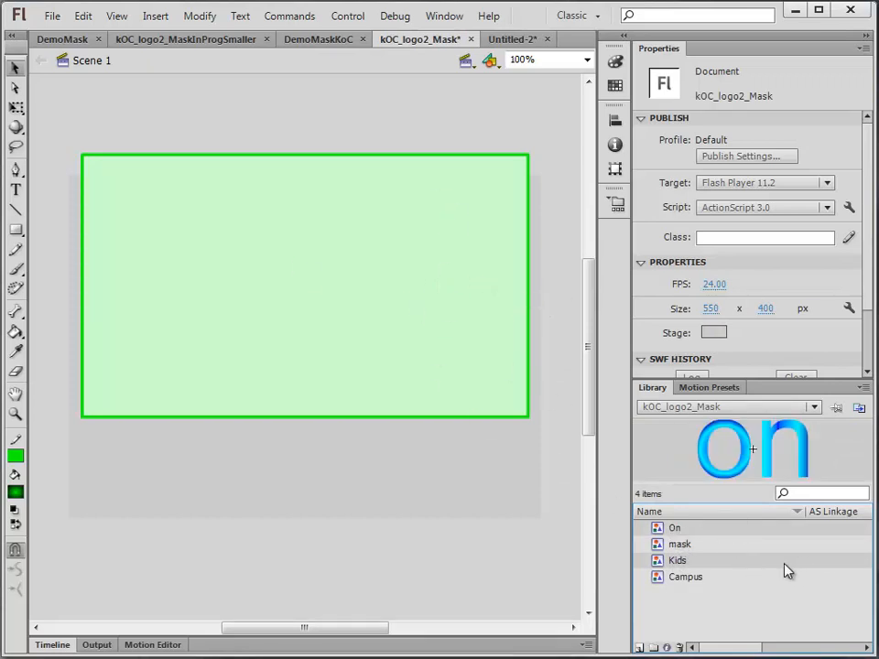
click(677, 562)
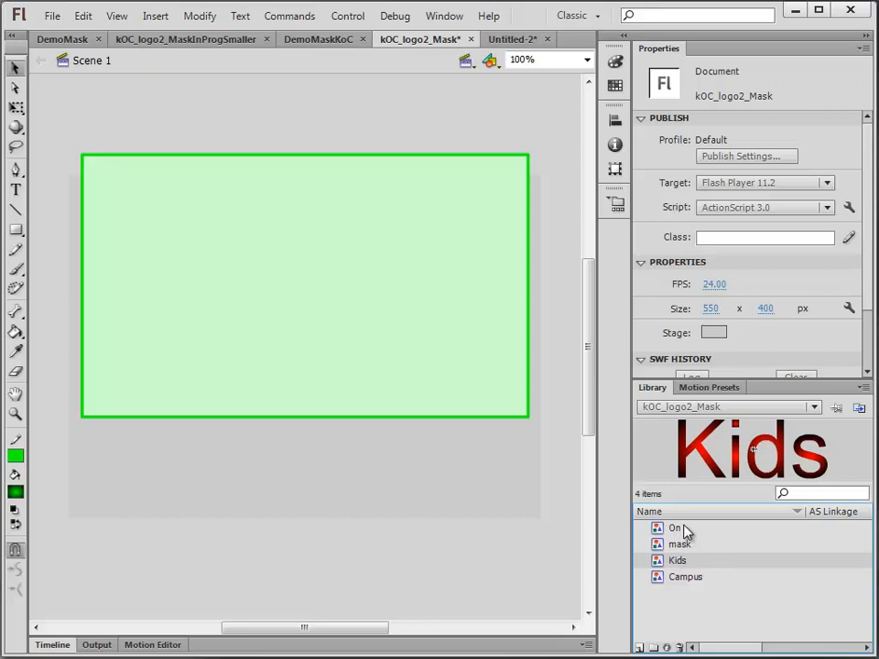
click(684, 531)
click(685, 562)
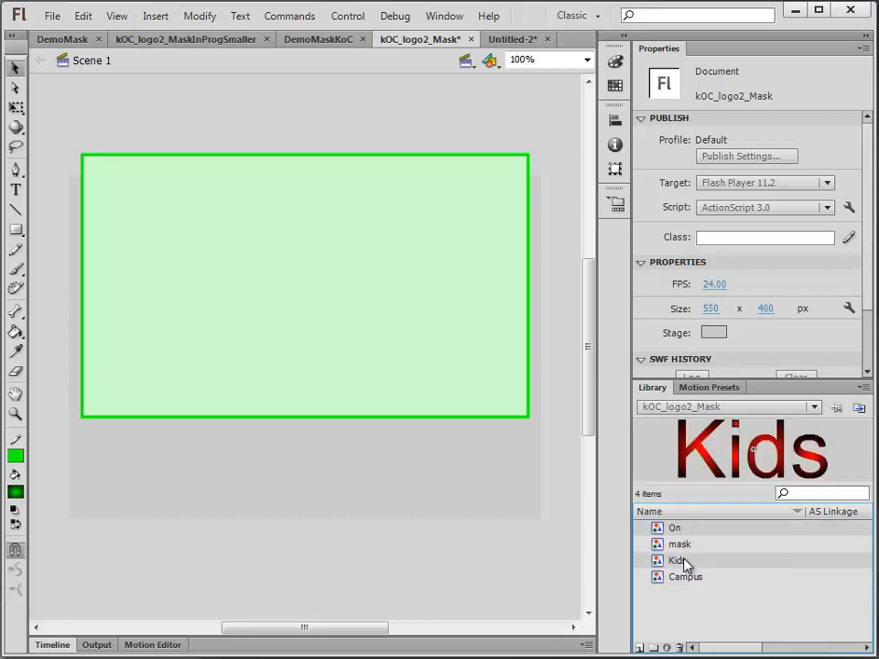
click(688, 580)
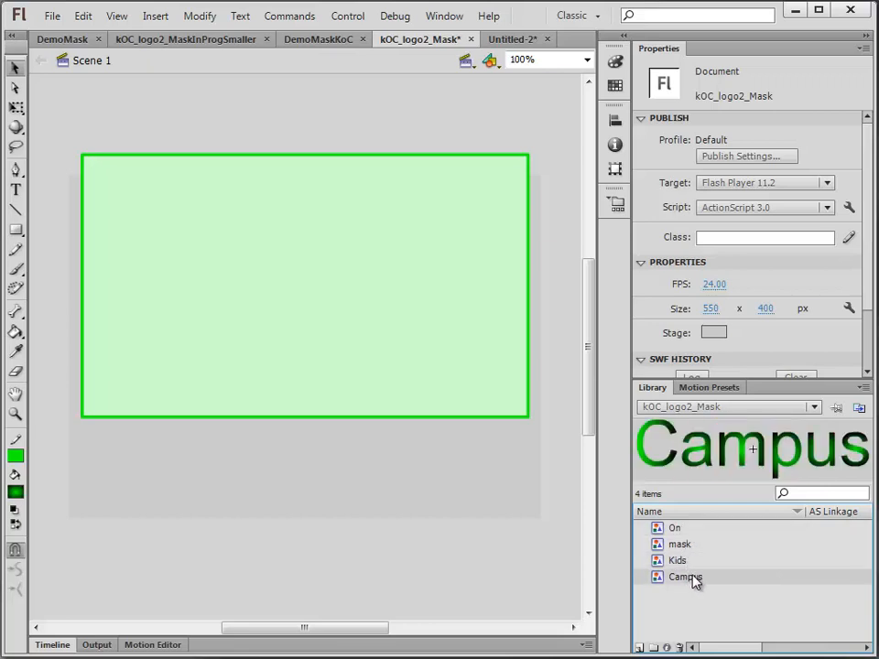
Step: Copy the Kids and On symbols from the kOC_logo2_Mask library into Untitled-2 and check them in its library
click(681, 561)
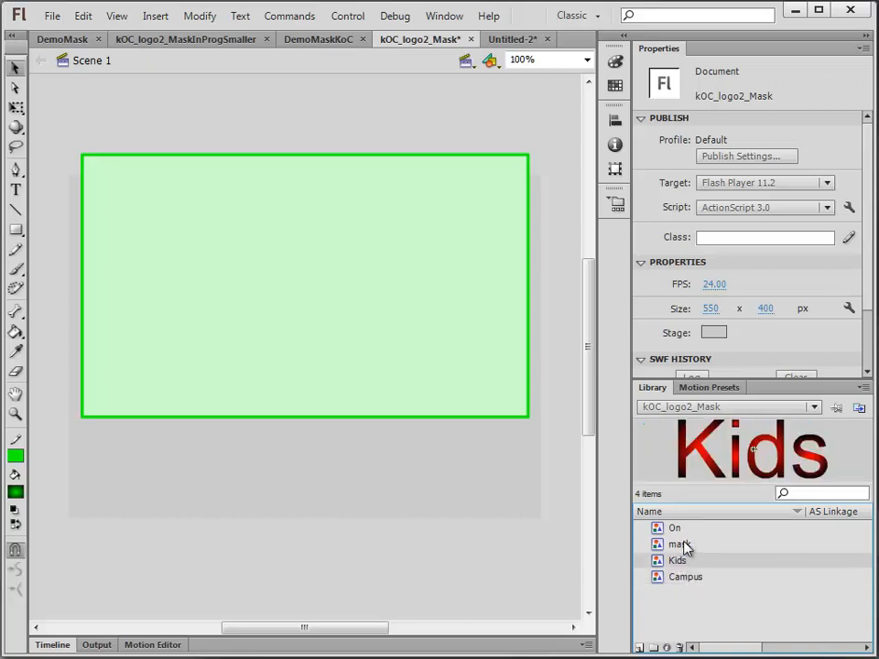
click(679, 530)
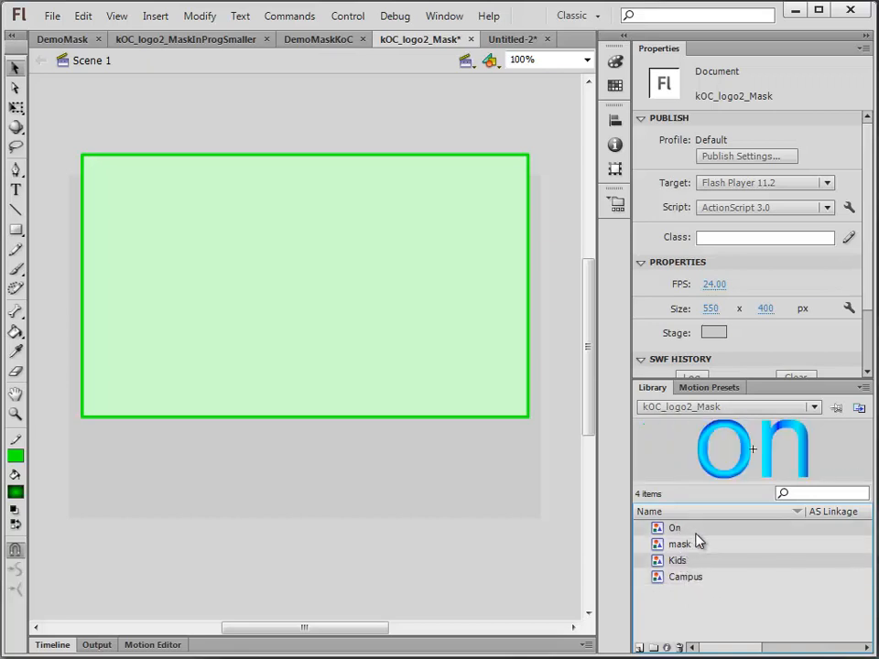
click(505, 41)
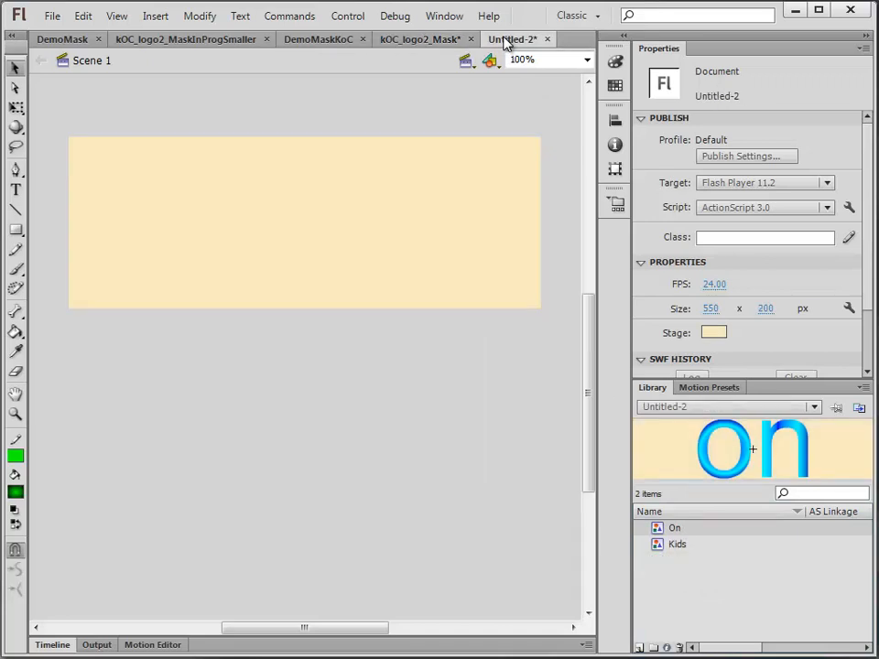
click(682, 546)
click(673, 531)
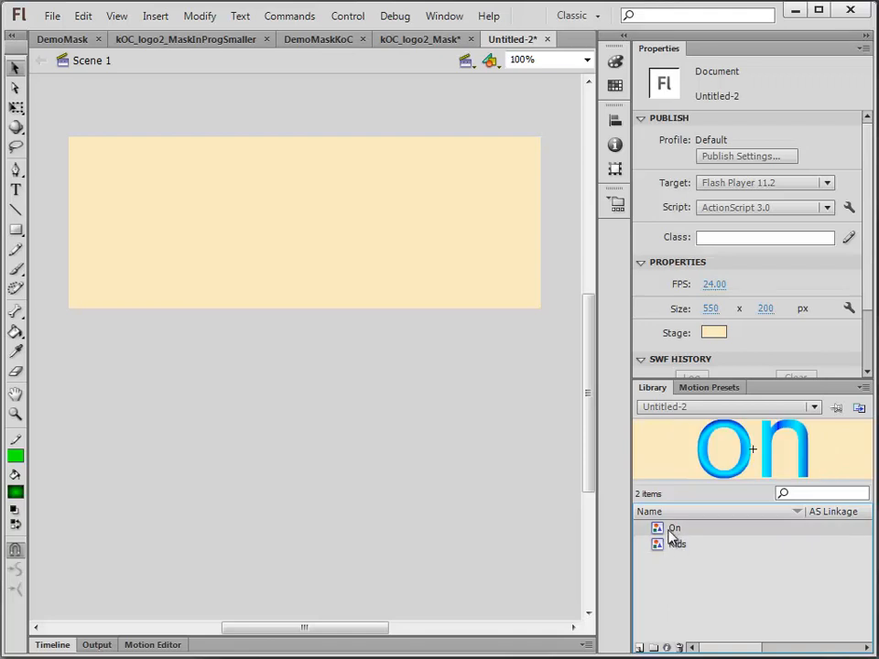
Step: Place the Kids and On symbols together near the stage's upper centre and distribute them to separate layers
click(52, 644)
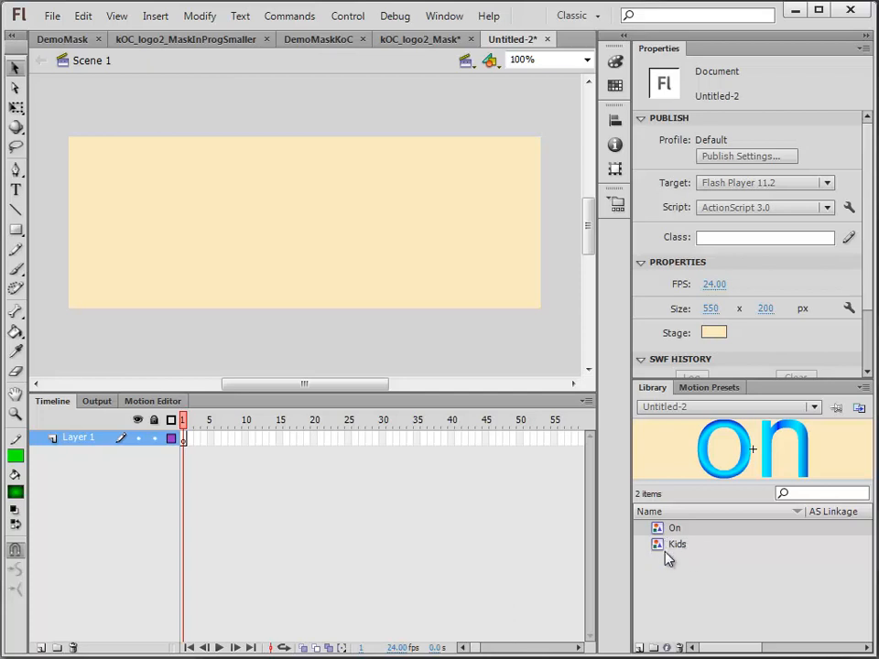
drag(675, 545, 311, 219)
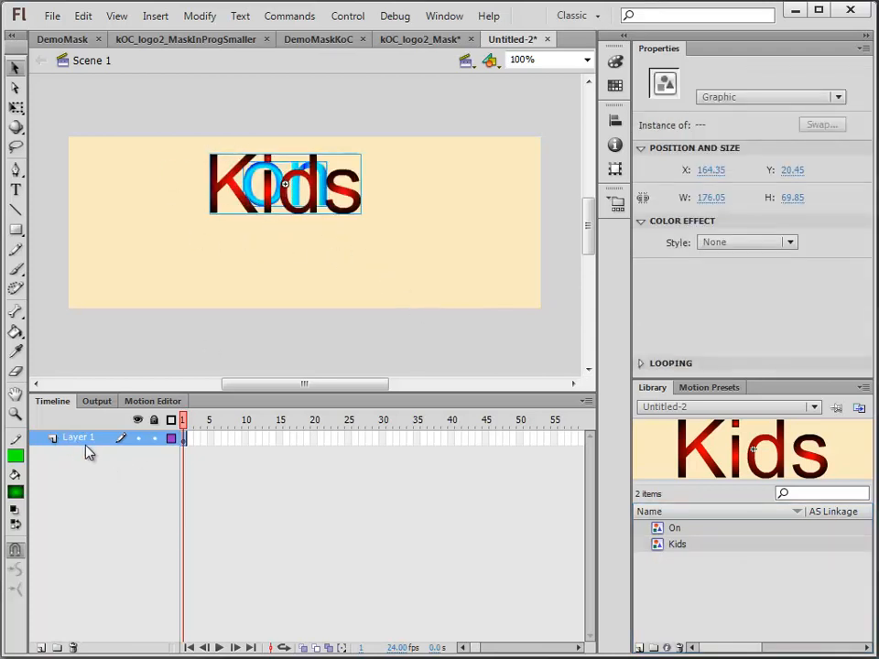
right_click(332, 192)
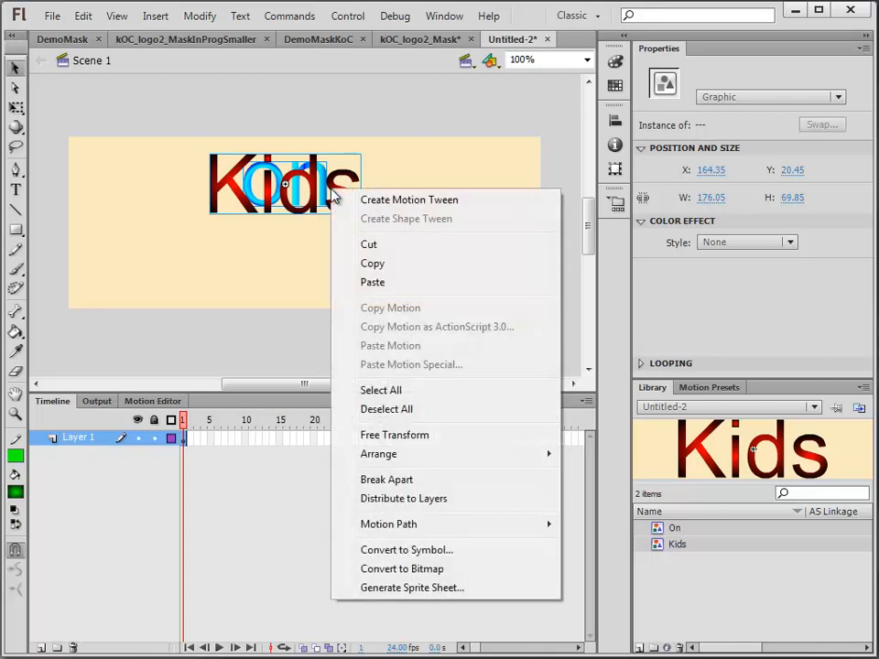
click(468, 504)
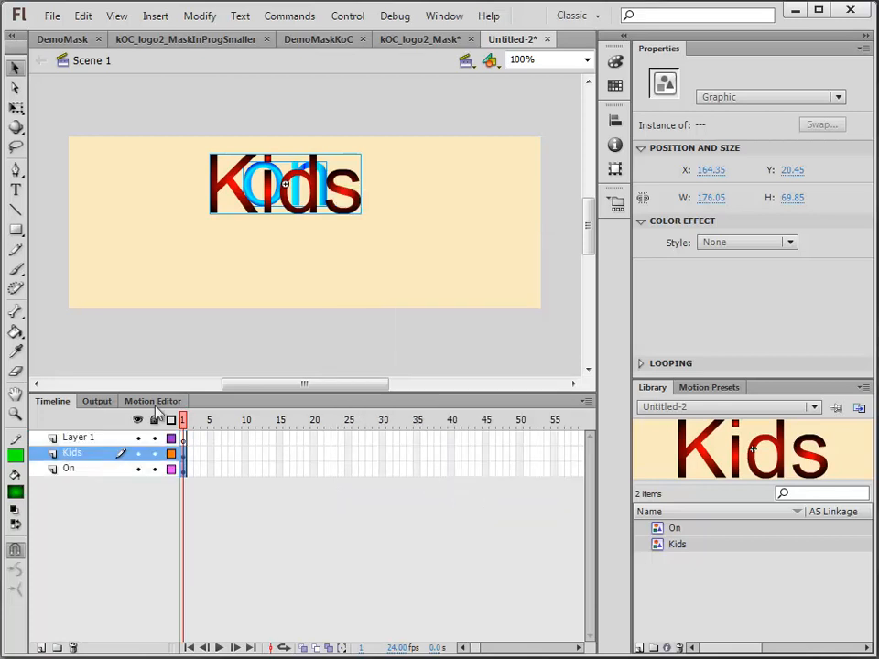
Step: Hide the Kids and On layers and rename Layer 1 as Campus
click(93, 440)
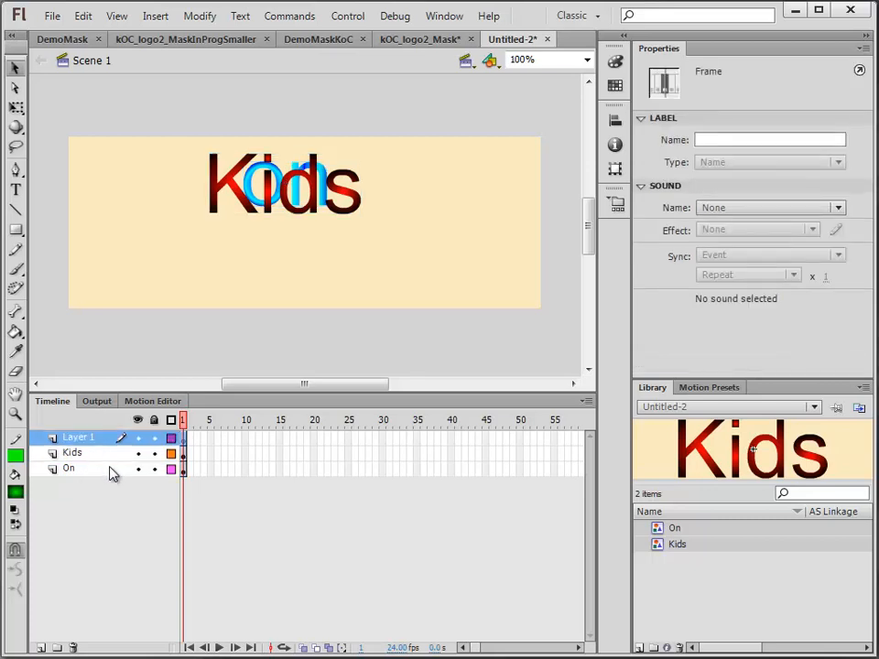
click(137, 453)
click(137, 468)
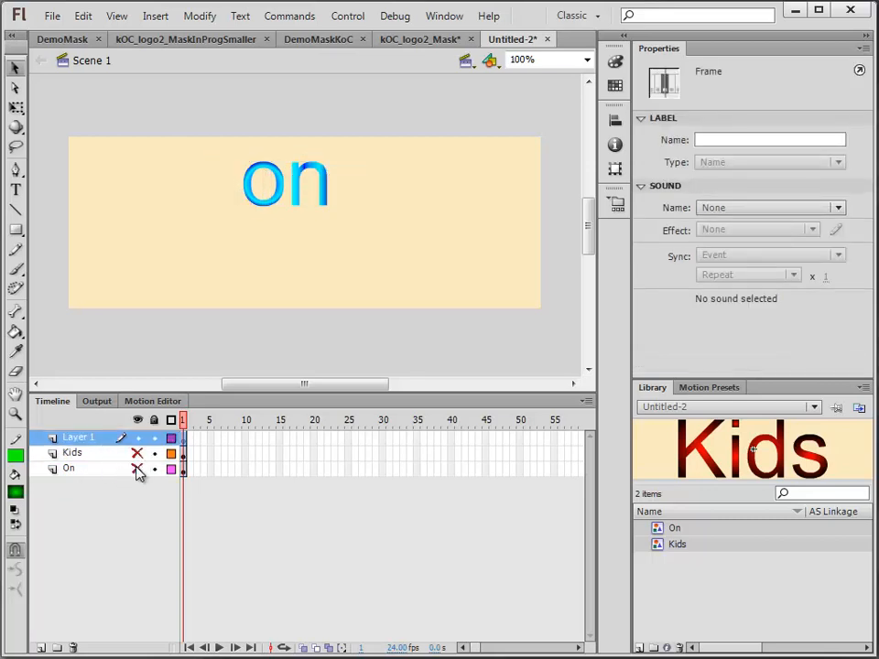
double_click(94, 439)
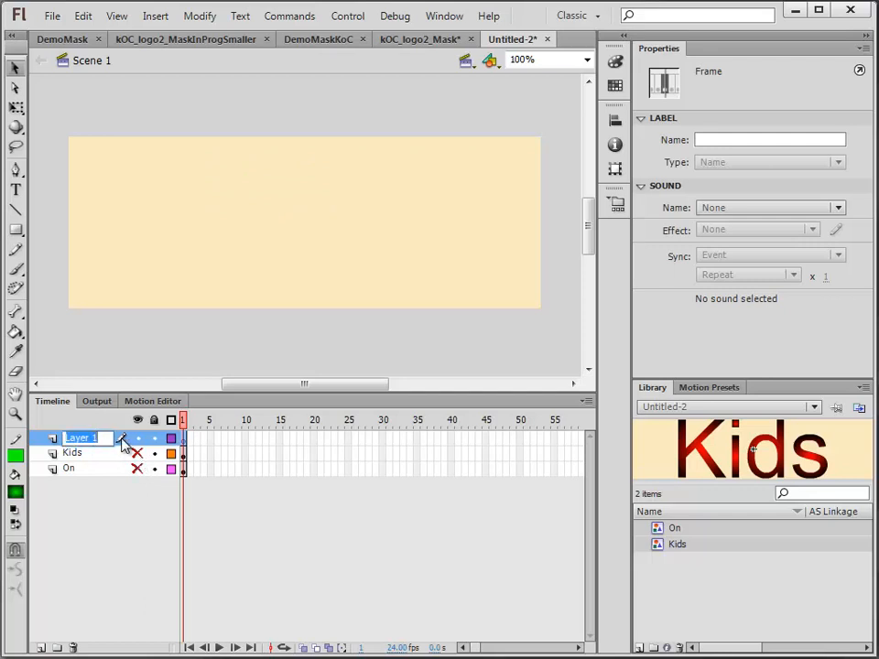
text(Campus)
Step: Add the static text "Campus" on the Campus layer, narrow its box to about 297 px wide and move it to about X 119, Y 43
click(16, 190)
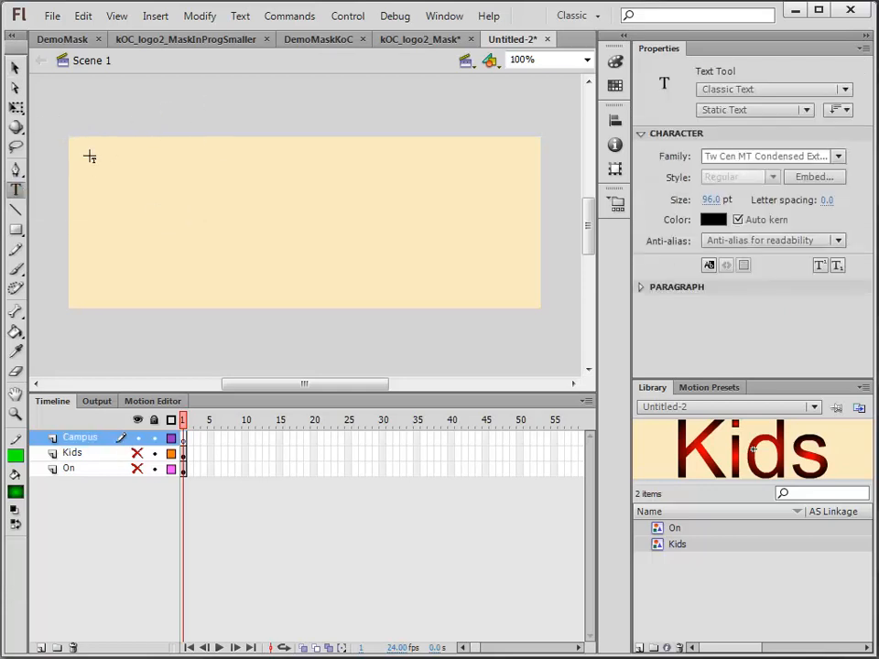
drag(80, 201, 490, 292)
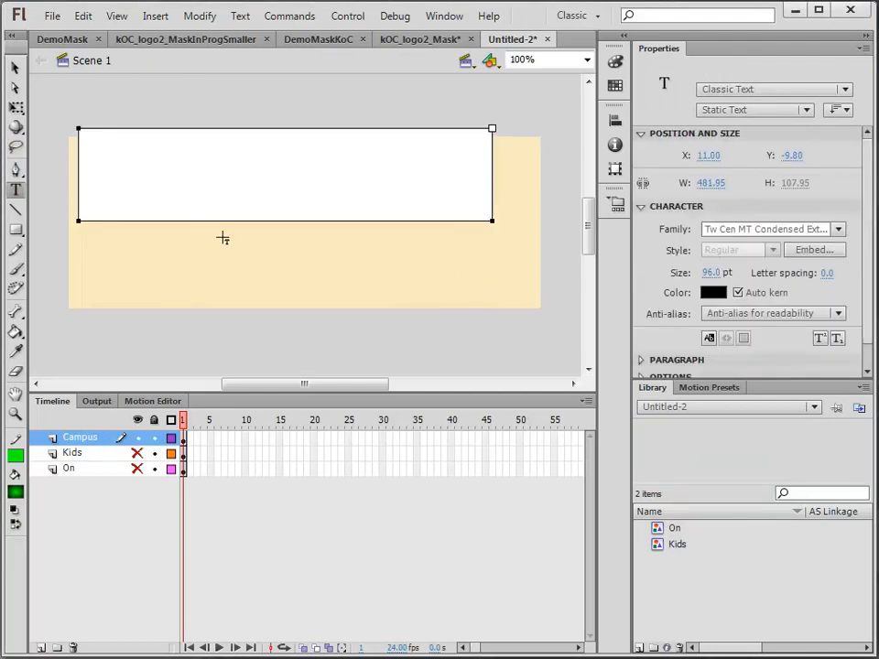
text(Campus)
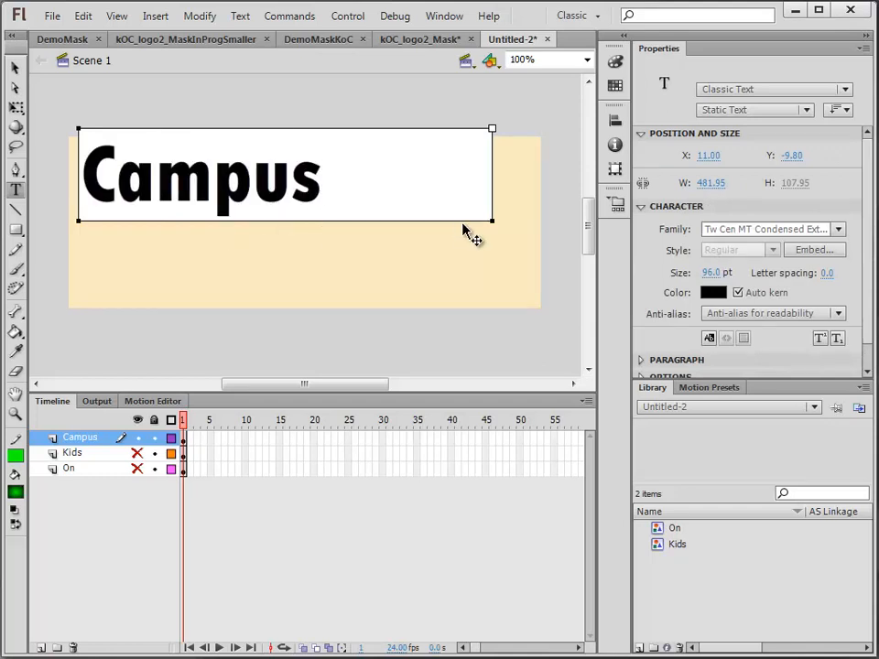
drag(493, 220, 334, 220)
key(Escape)
drag(204, 175, 299, 235)
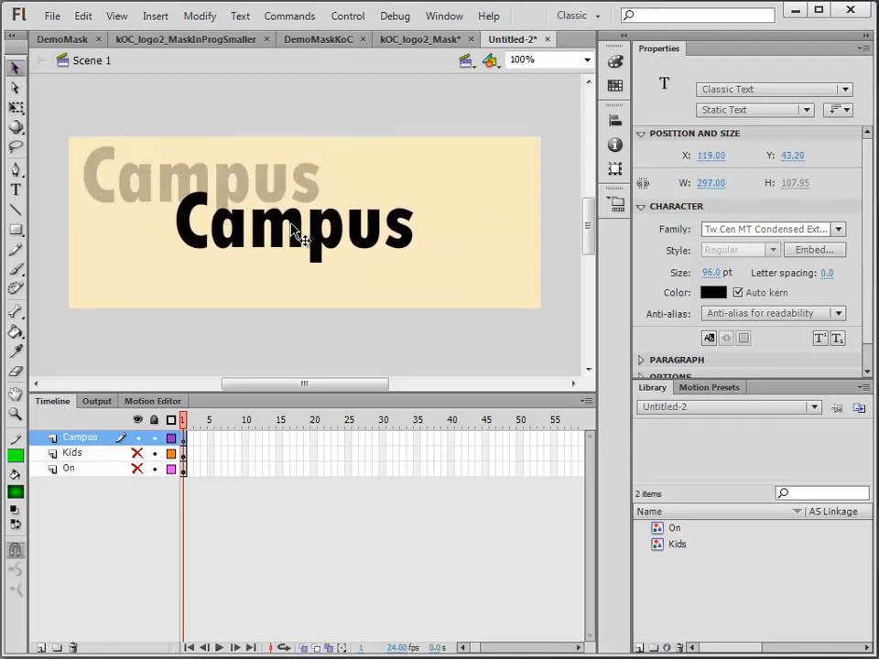
Step: Break the whole Campus text apart into separate letters and break those apart again into editable shapes
double_click(400, 235)
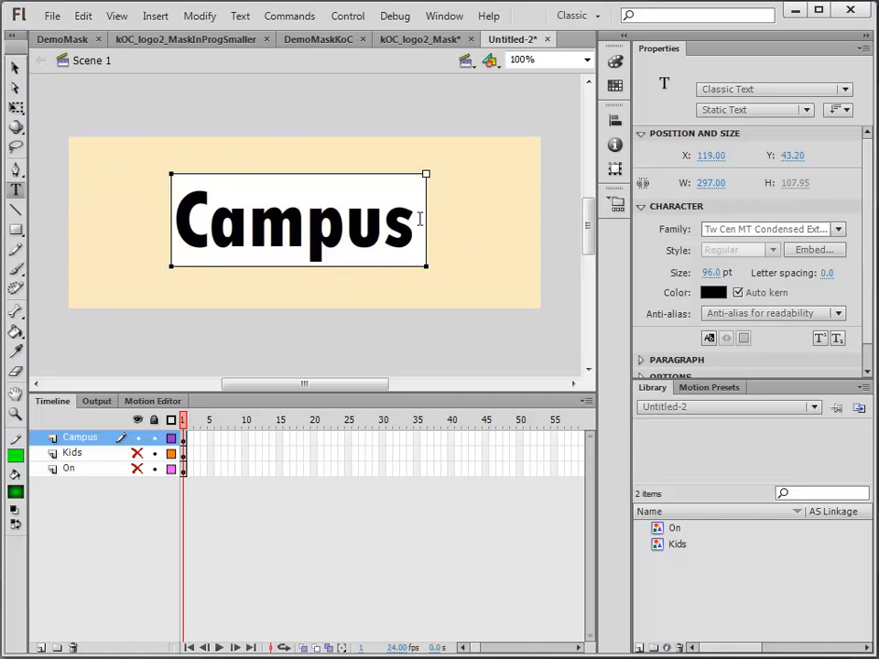
drag(390, 221, 179, 217)
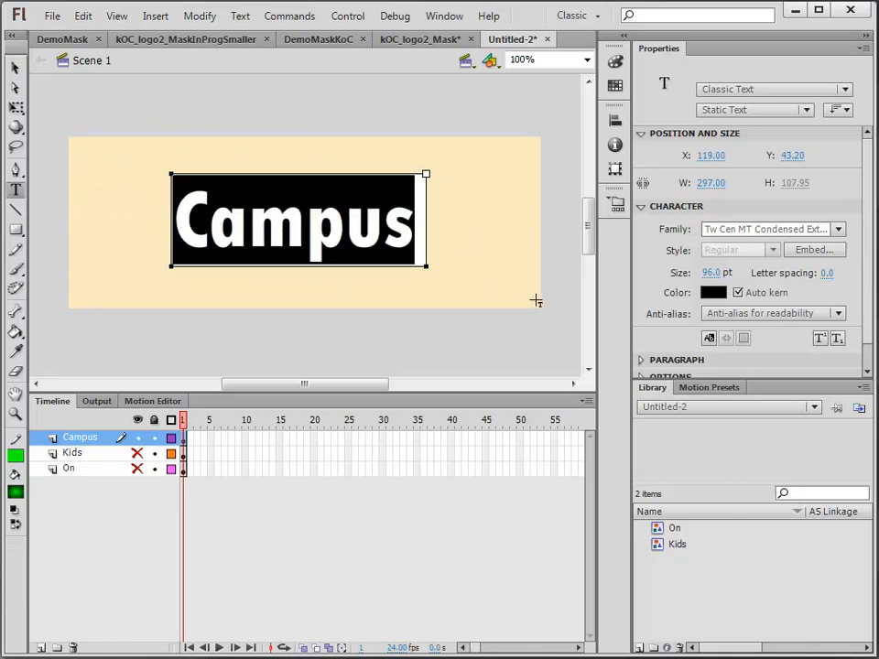
click(712, 293)
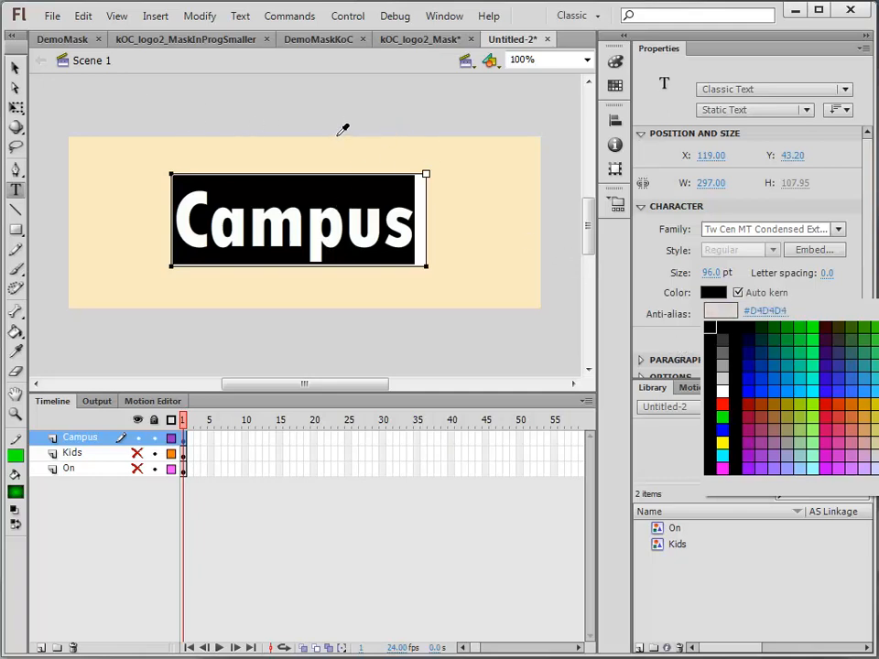
key(Escape)
double_click(375, 218)
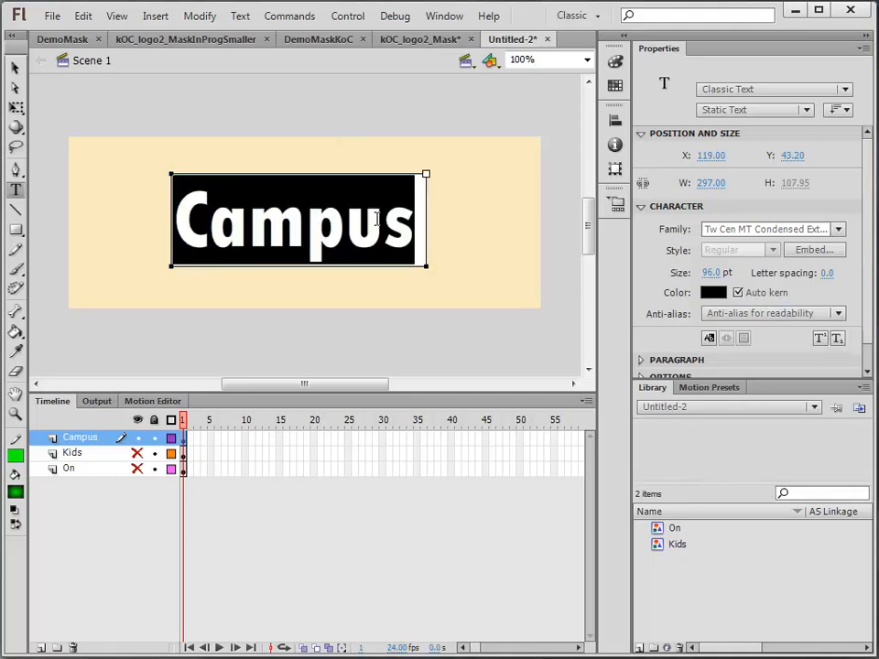
key(ctrl+b)
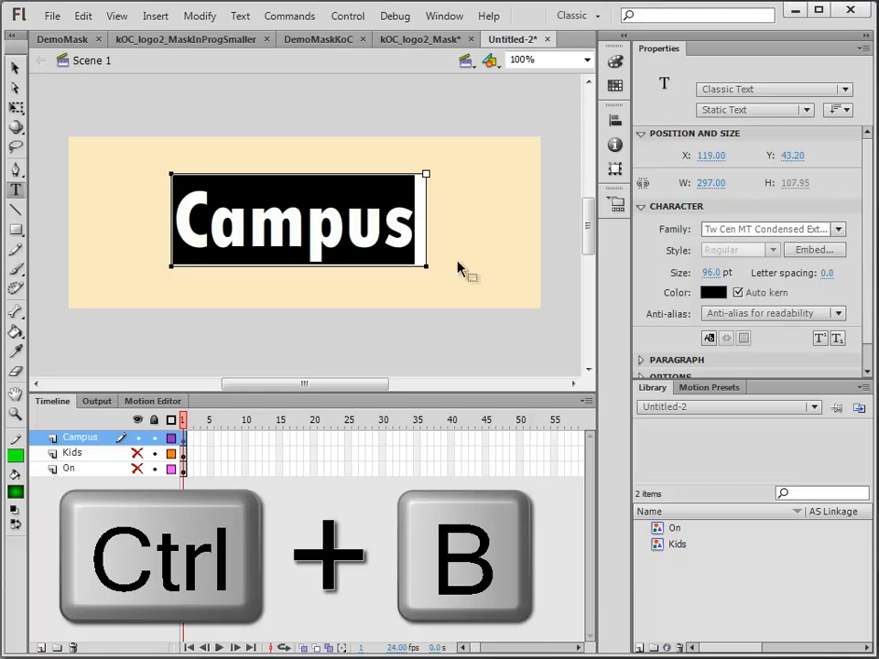
key(ctrl+b)
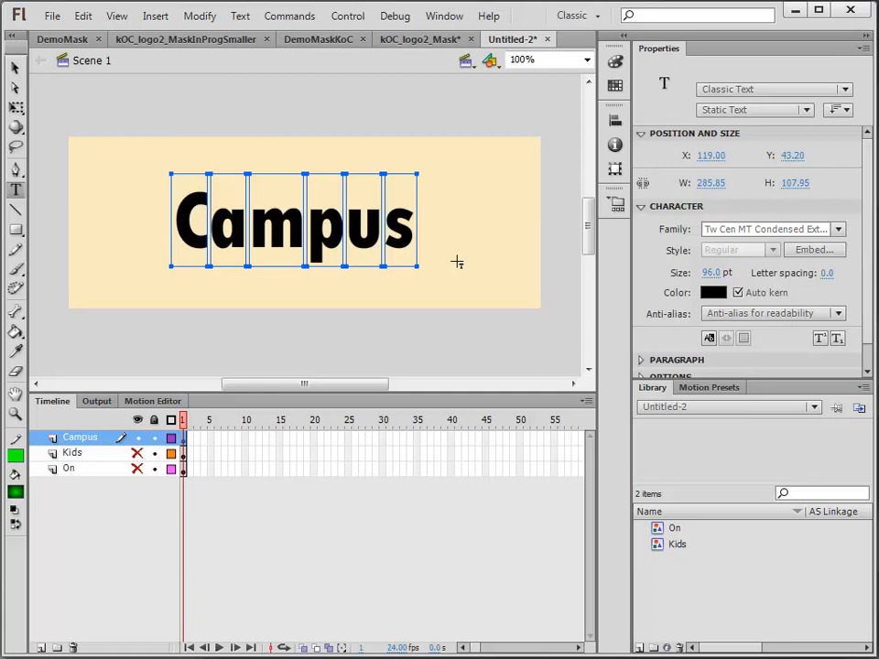
key(ctrl+b)
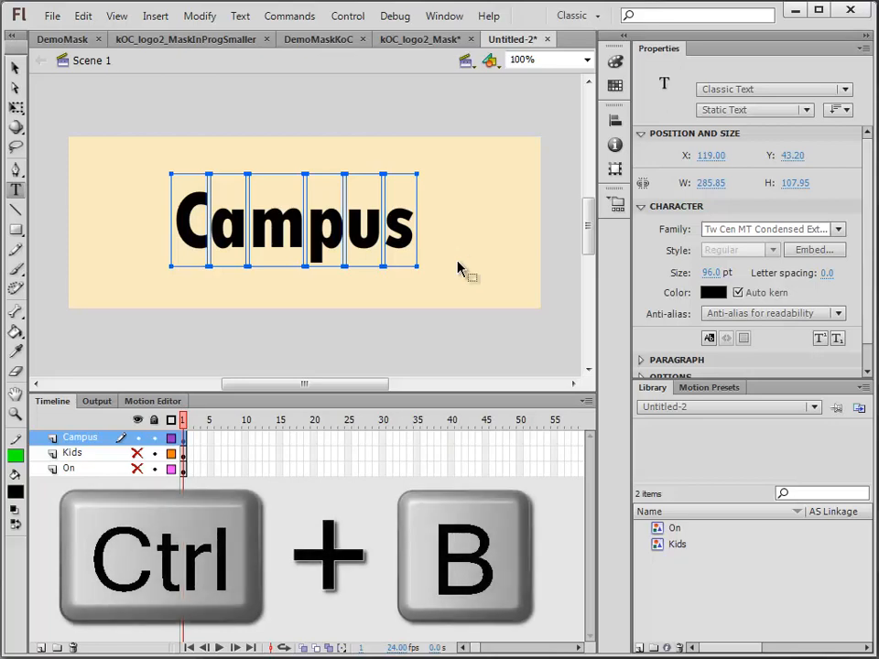
key(ctrl+b)
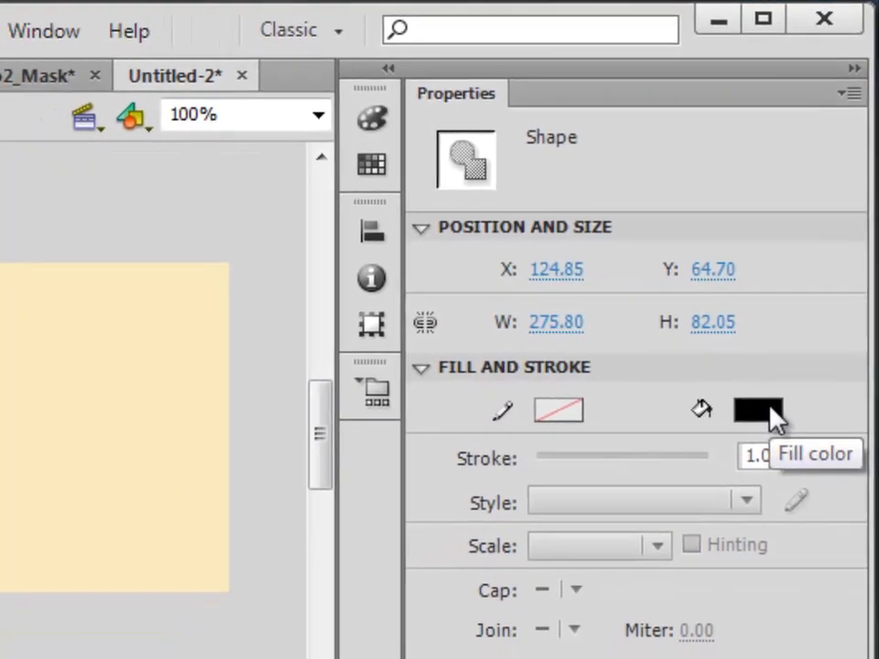
Step: Fill the Campus letters with the green radial gradient preset and set the gradient's centre colour to 77FF20
click(760, 441)
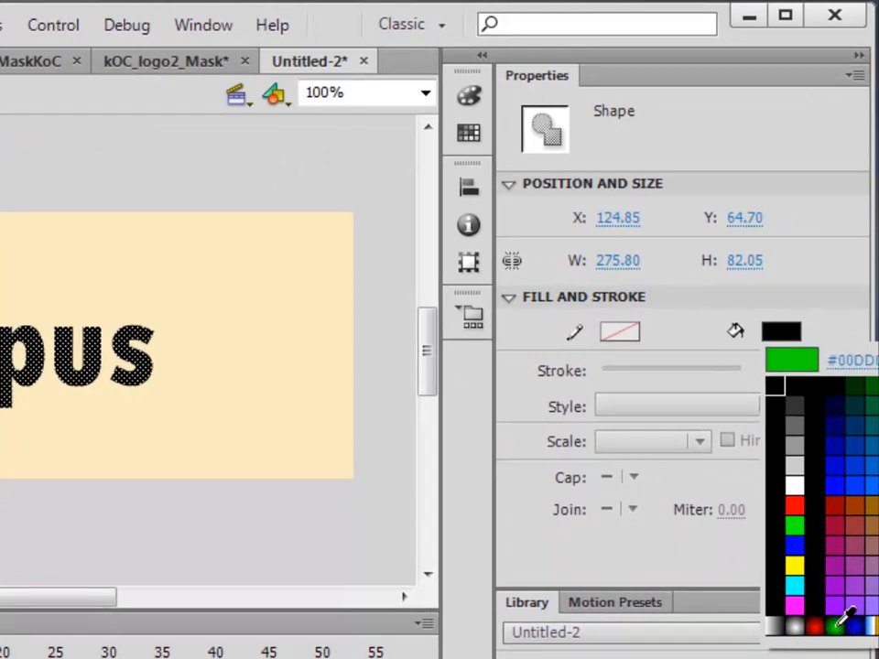
click(837, 625)
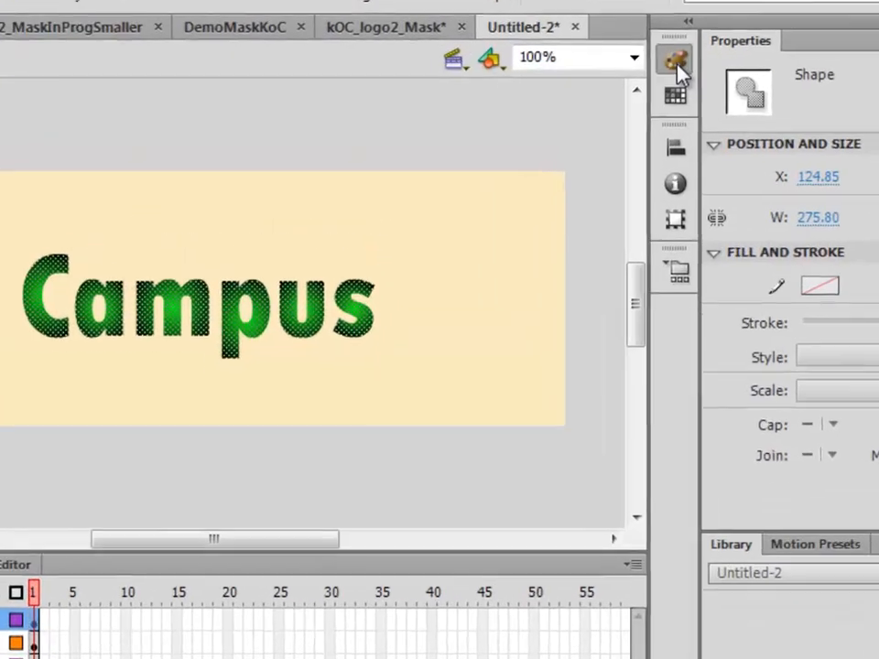
click(615, 64)
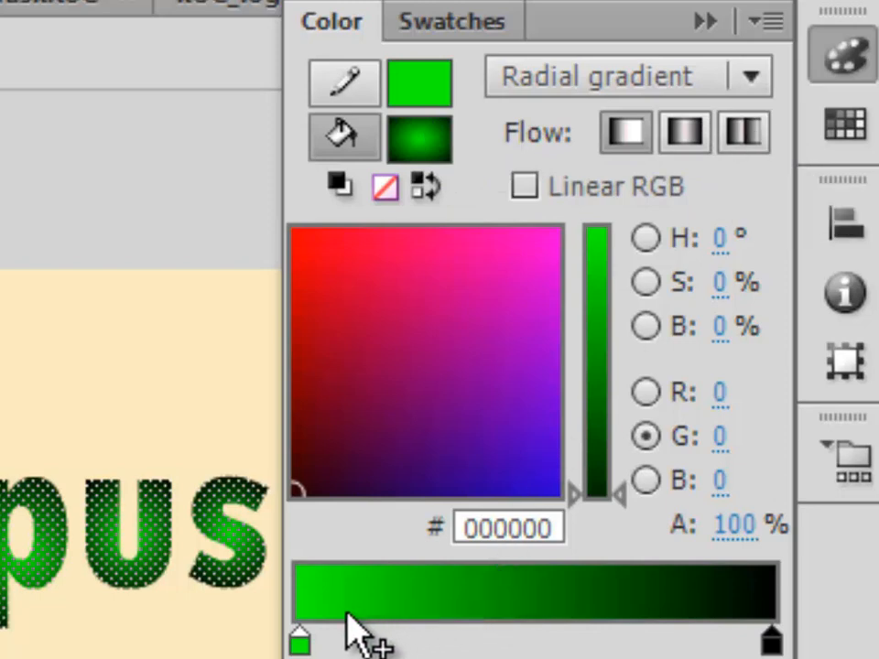
click(300, 641)
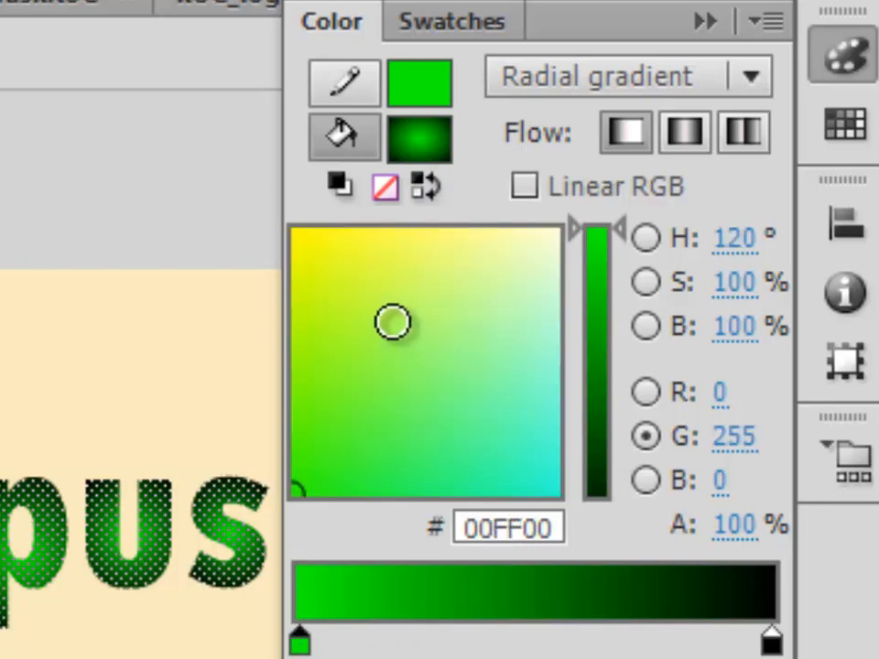
click(350, 255)
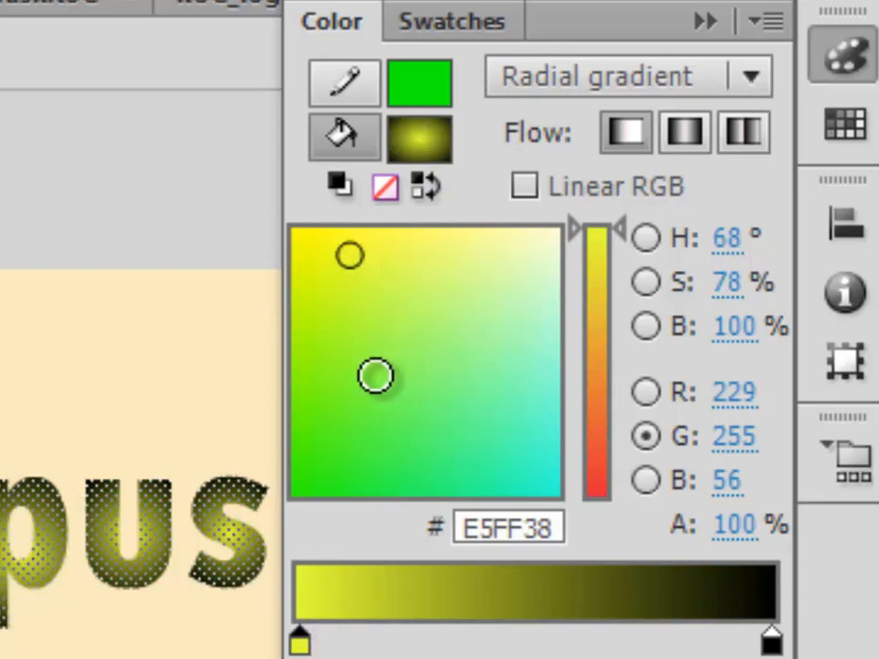
click(326, 370)
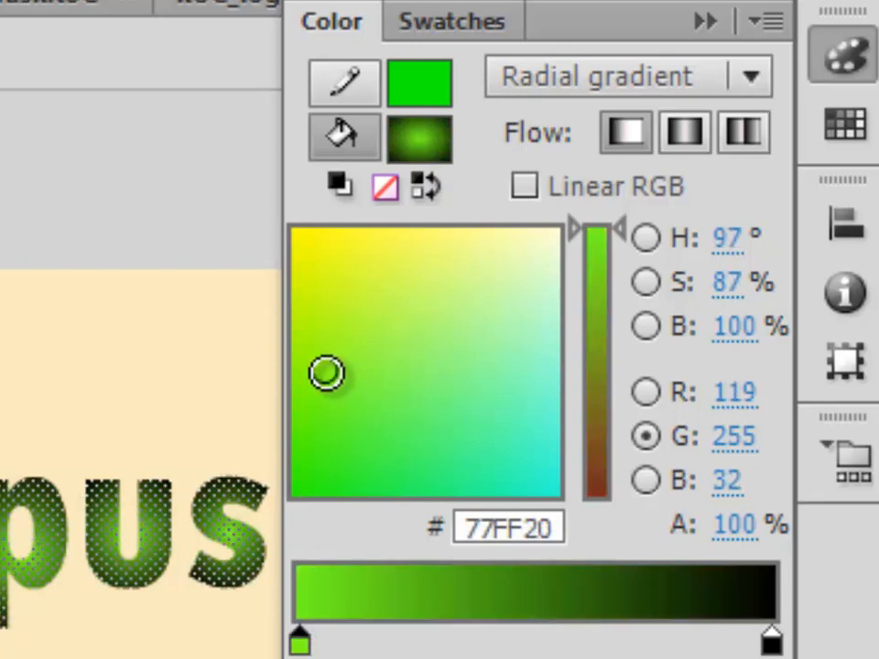
Step: Add a middle colour stop of 42E012 to the Campus gradient and place it about one fifth from the start
click(517, 640)
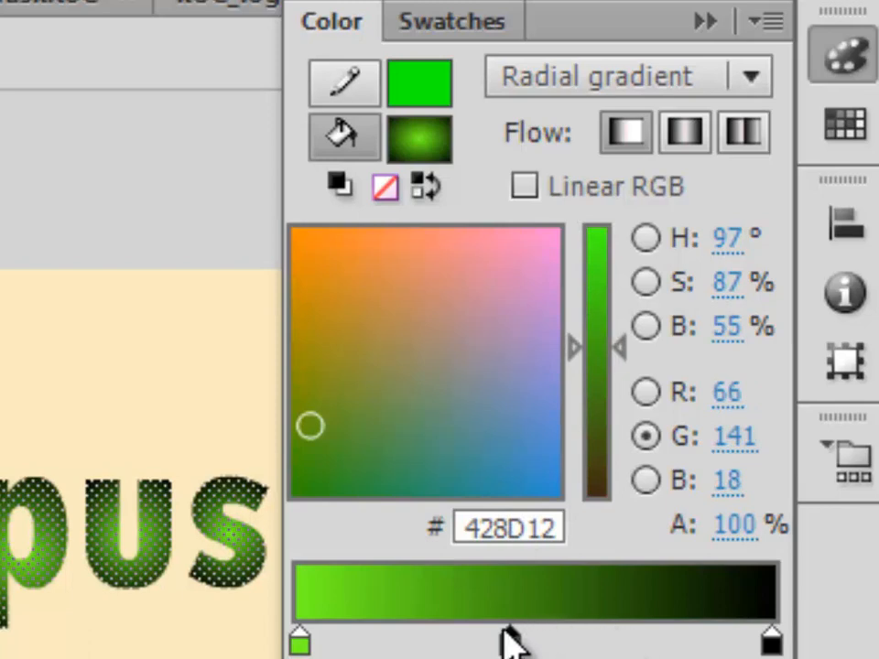
click(599, 263)
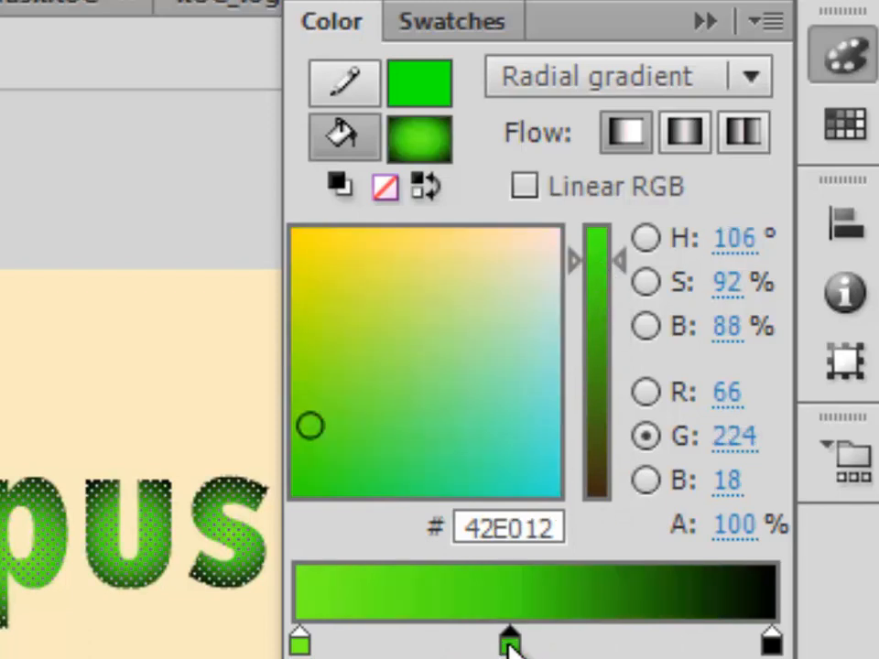
drag(510, 644, 388, 646)
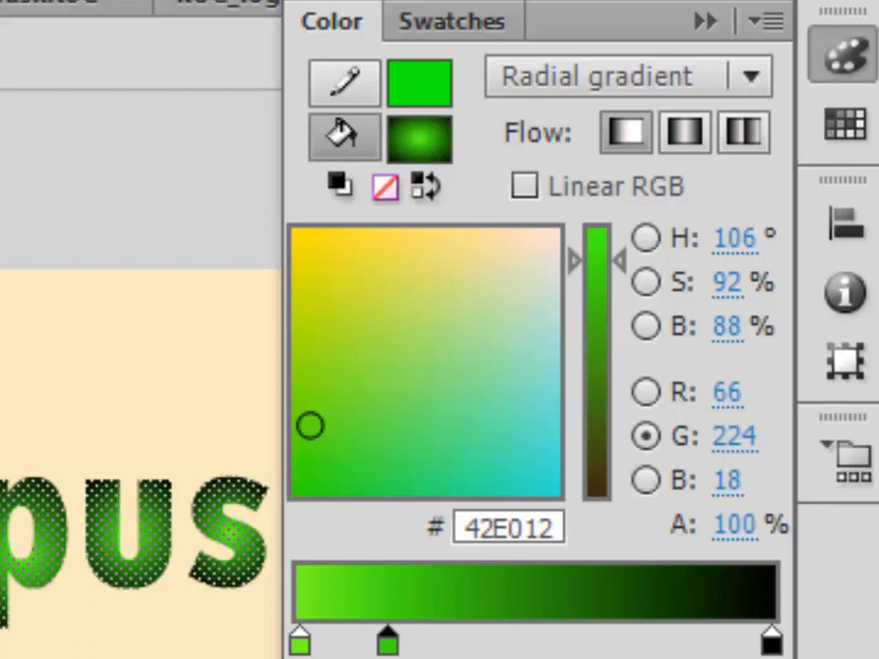
Step: Change the gradient's black end stop to 009933, move it to about 70% along, and add a new black stop at the end
click(767, 636)
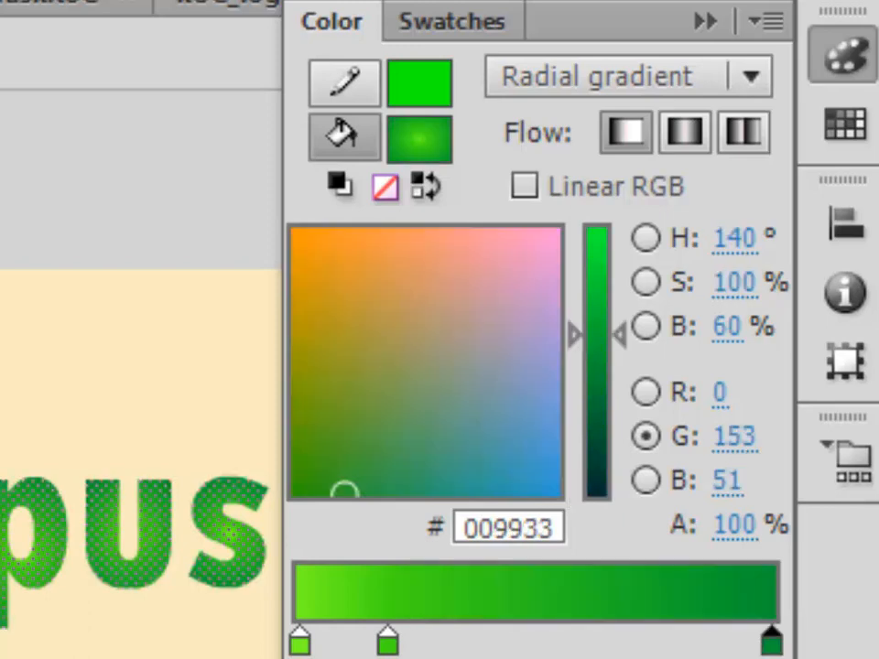
drag(771, 641, 630, 643)
click(772, 640)
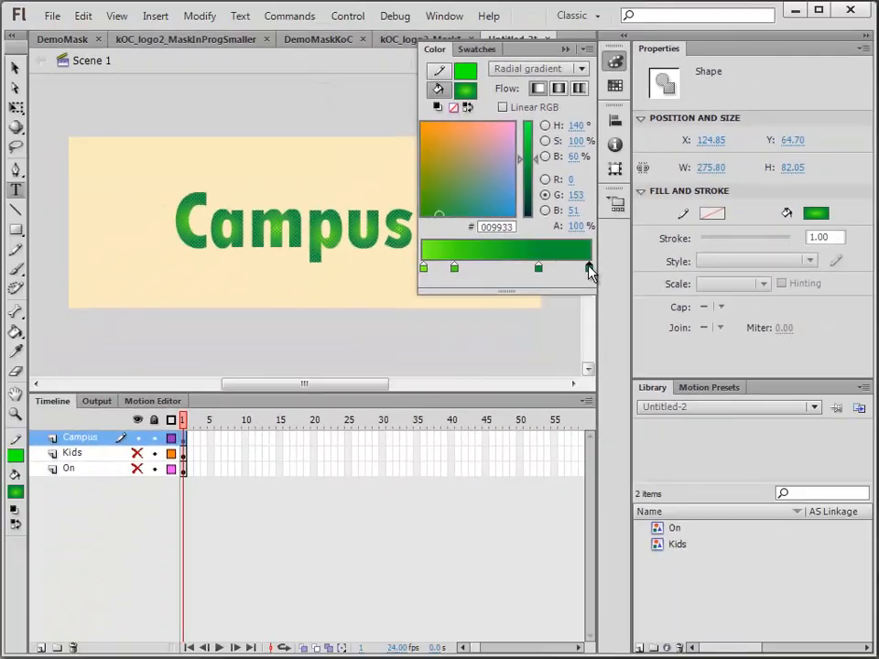
click(588, 267)
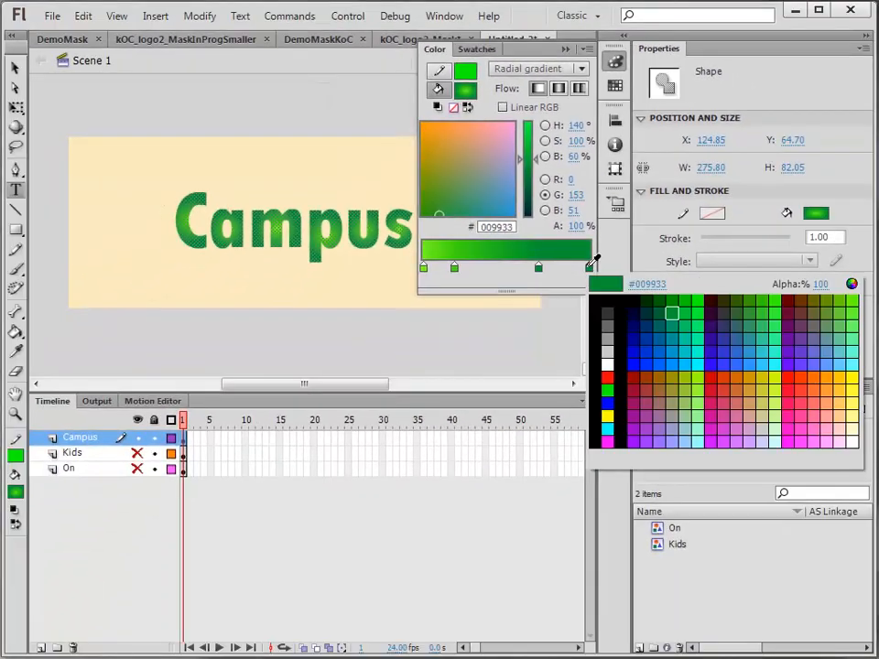
click(612, 308)
click(351, 104)
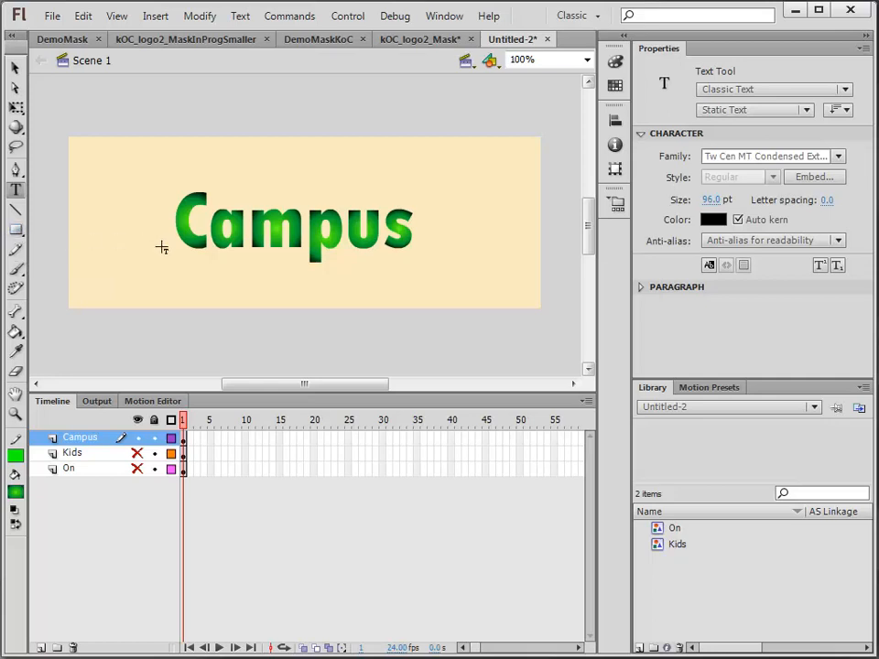
Step: Convert all the Campus letter shapes into one graphic symbol named Campus with a centred registration point
click(16, 69)
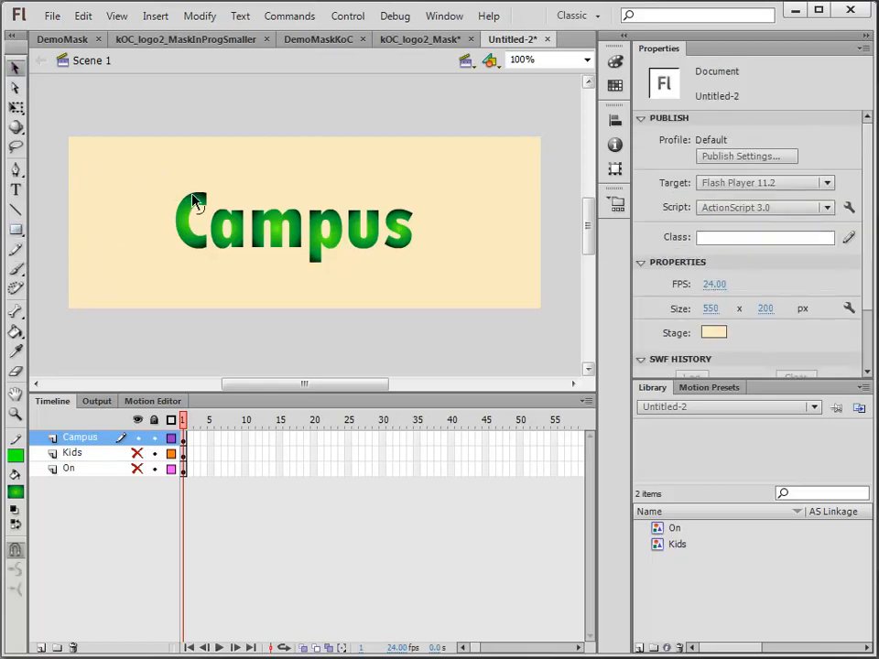
drag(148, 175, 478, 302)
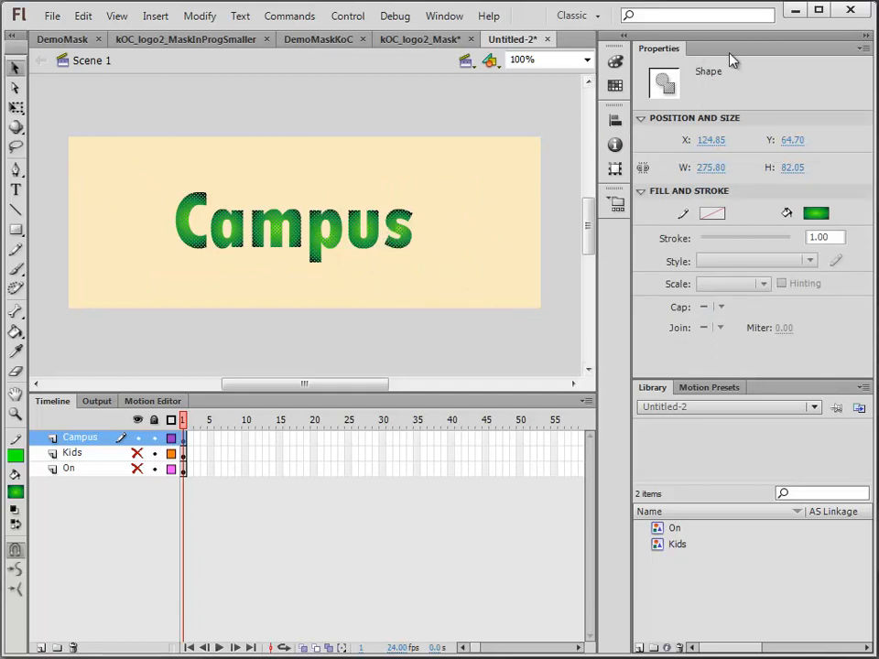
click(482, 263)
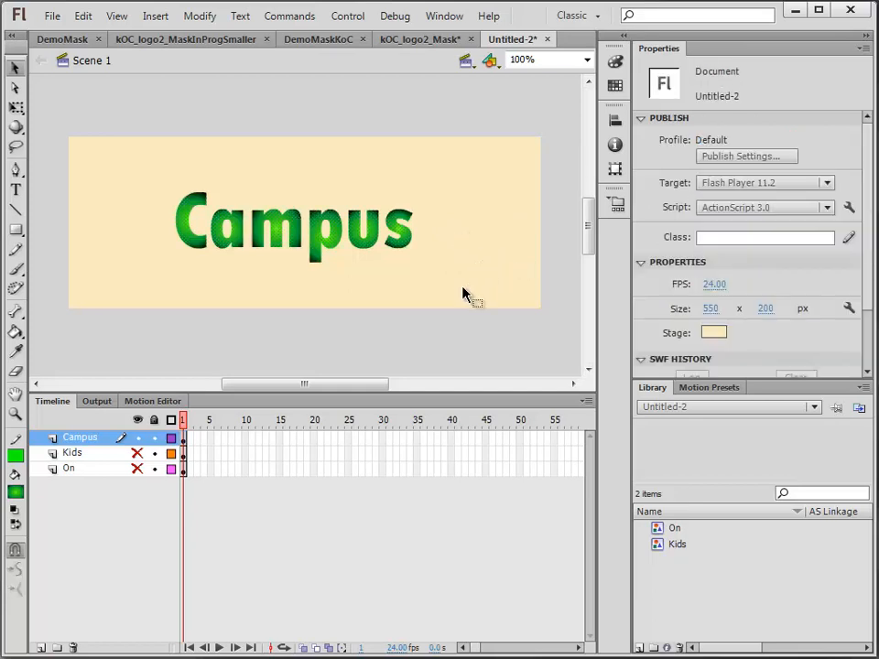
drag(461, 284, 92, 141)
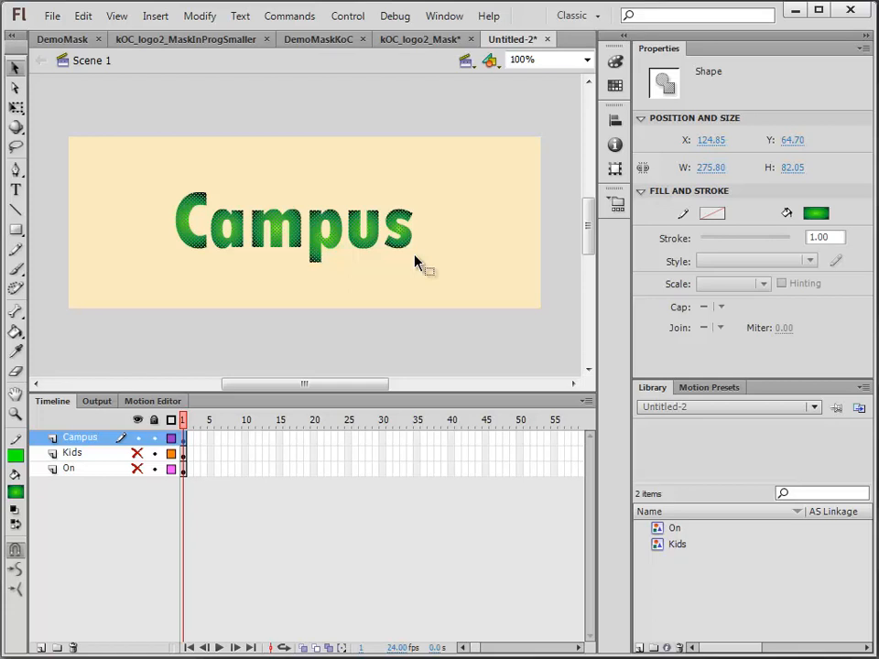
key(F8)
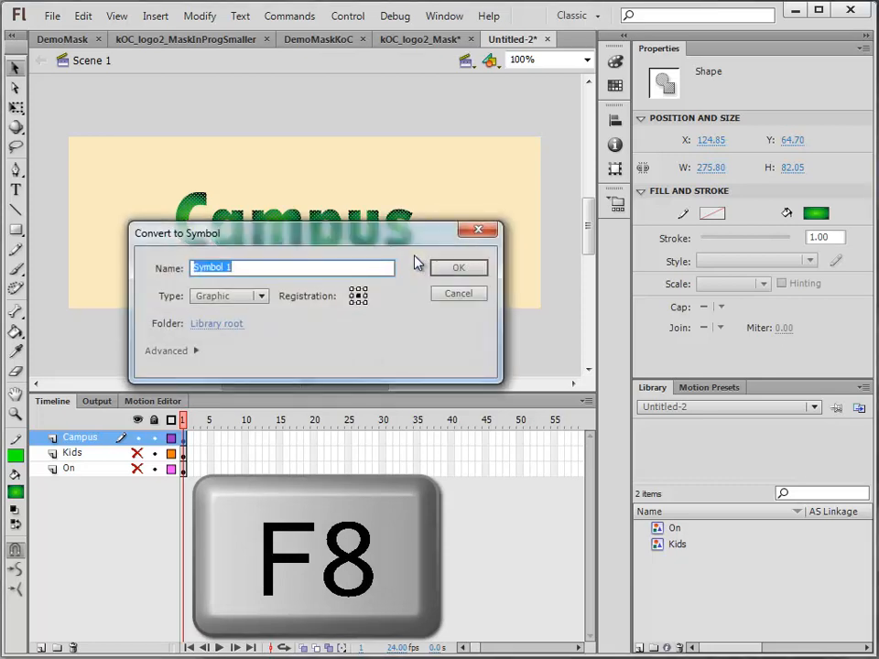
text(Campus)
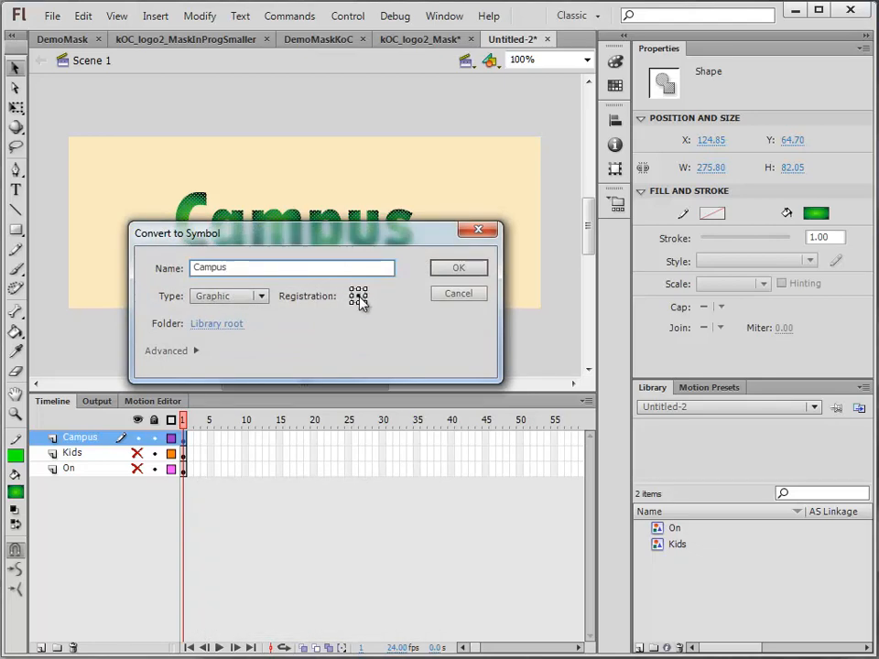
click(460, 269)
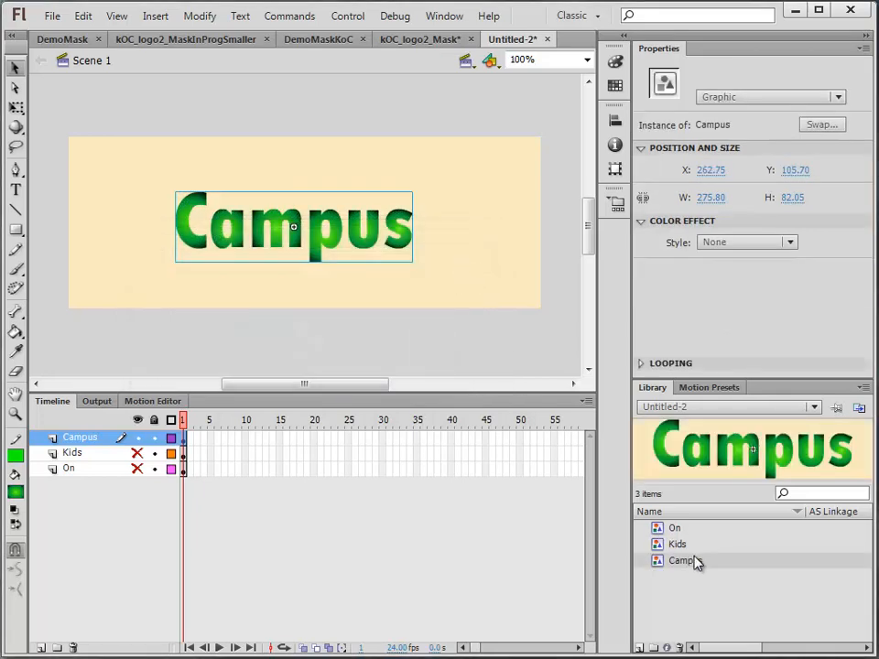